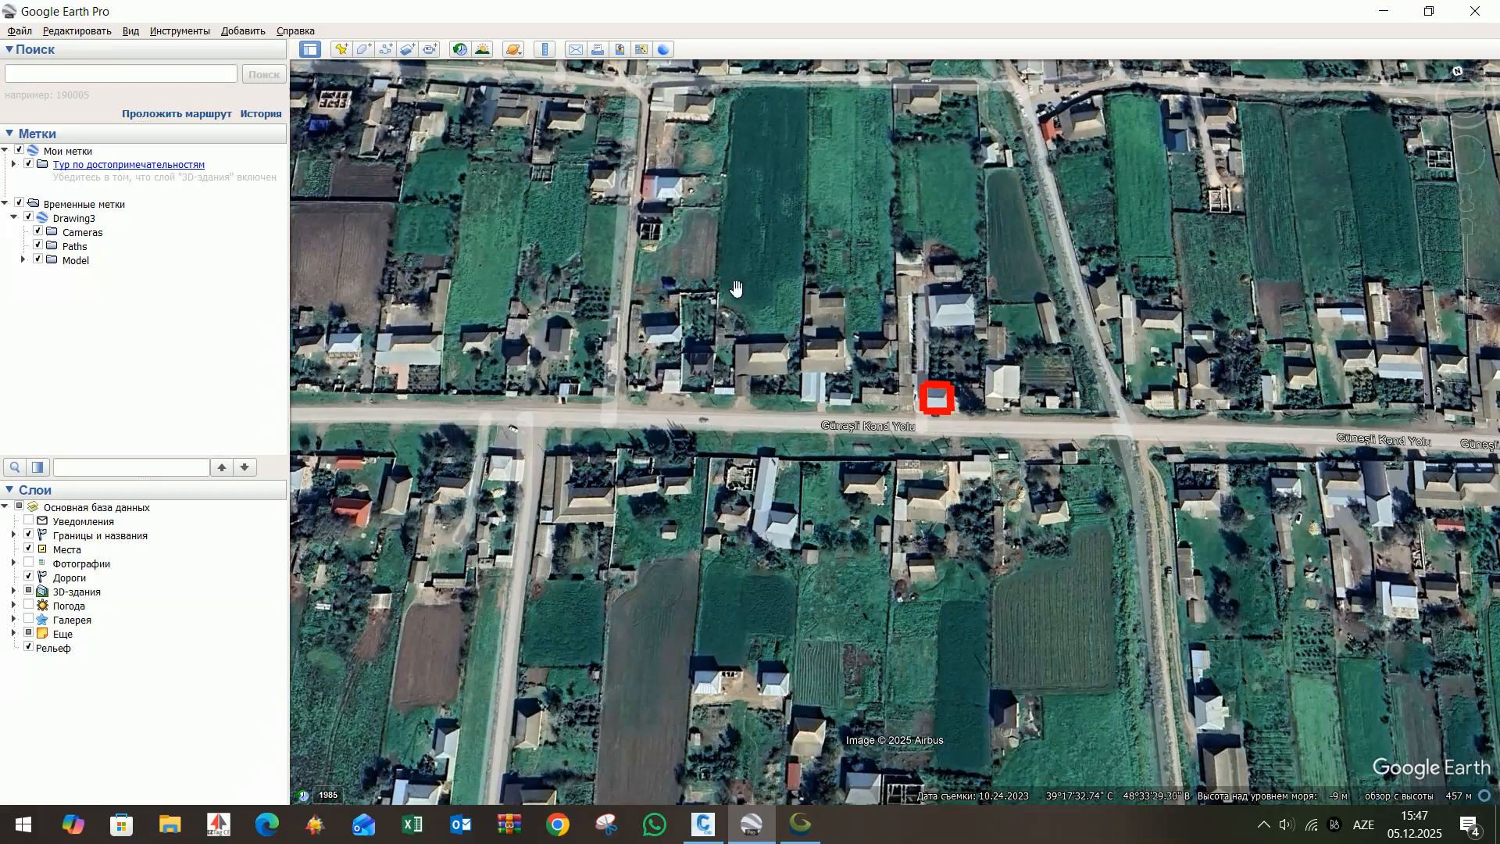
- Start a new polygon named Erazi and move its settings window clear of the area around the red-marked building
click(363, 50)
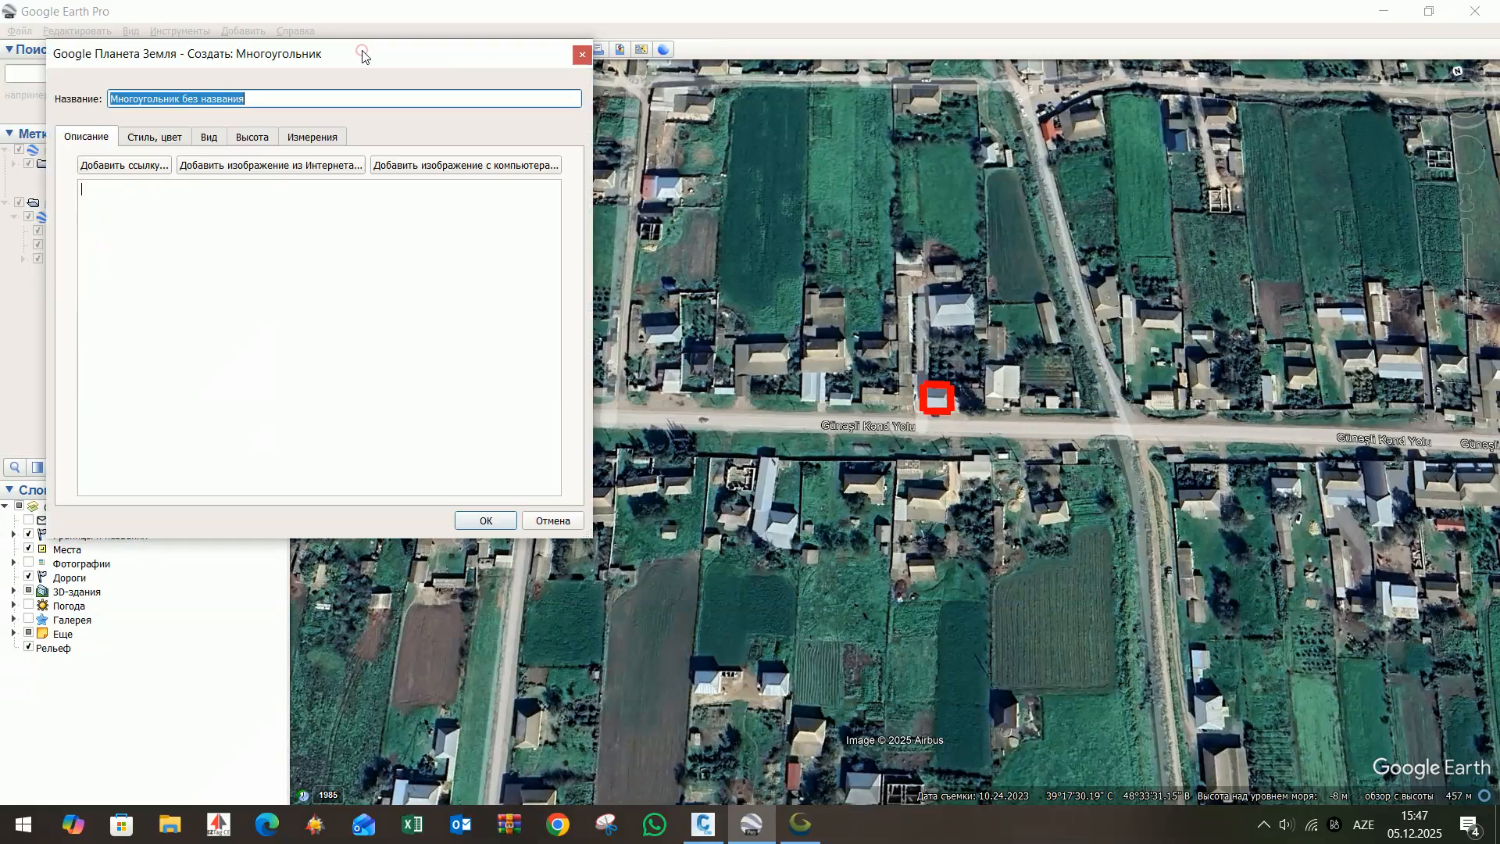
drag(358, 62, 604, 158)
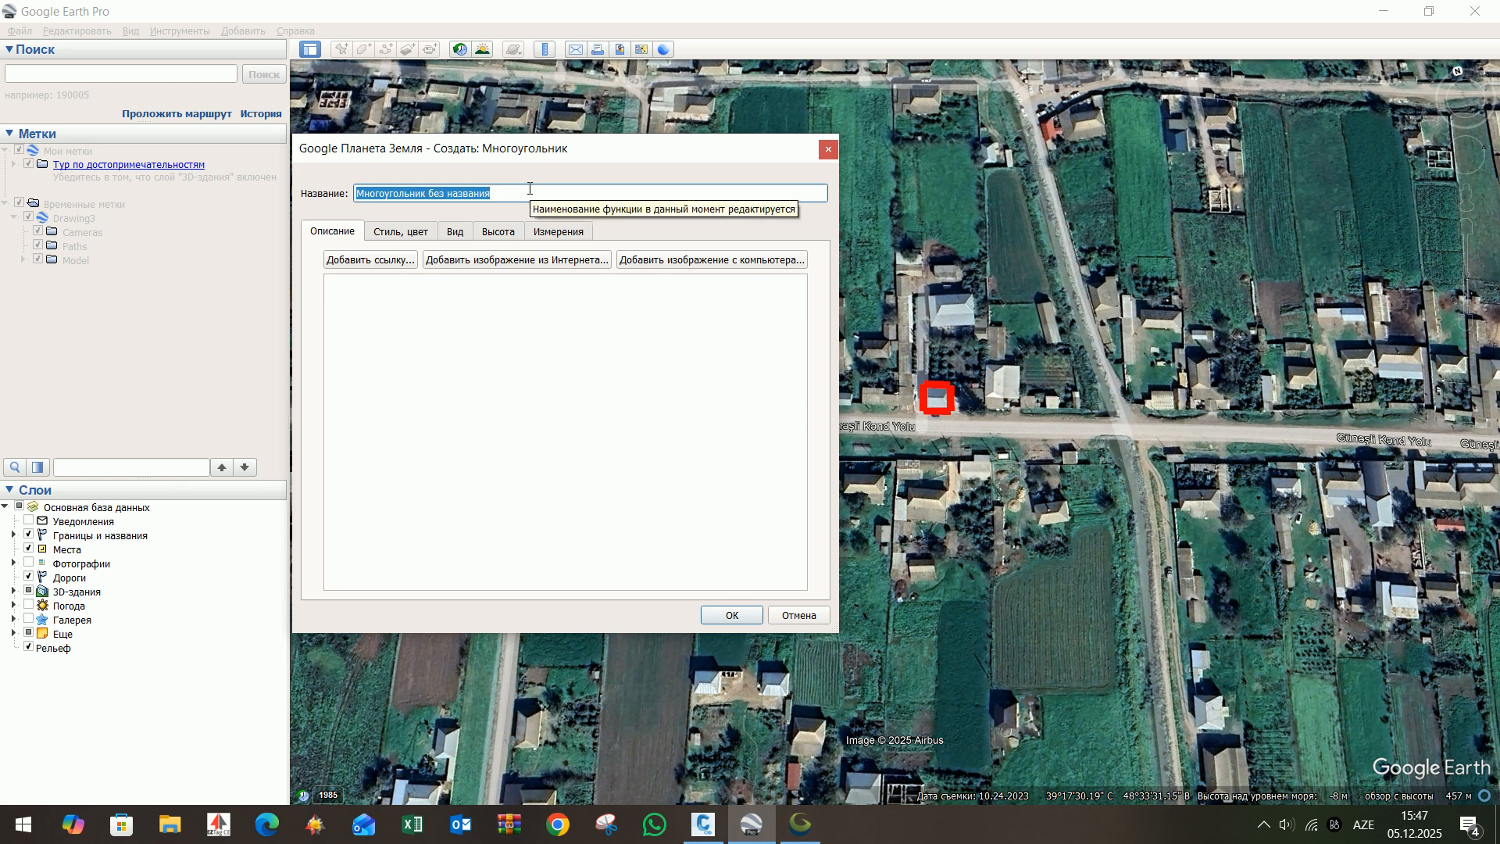
text(Erazi)
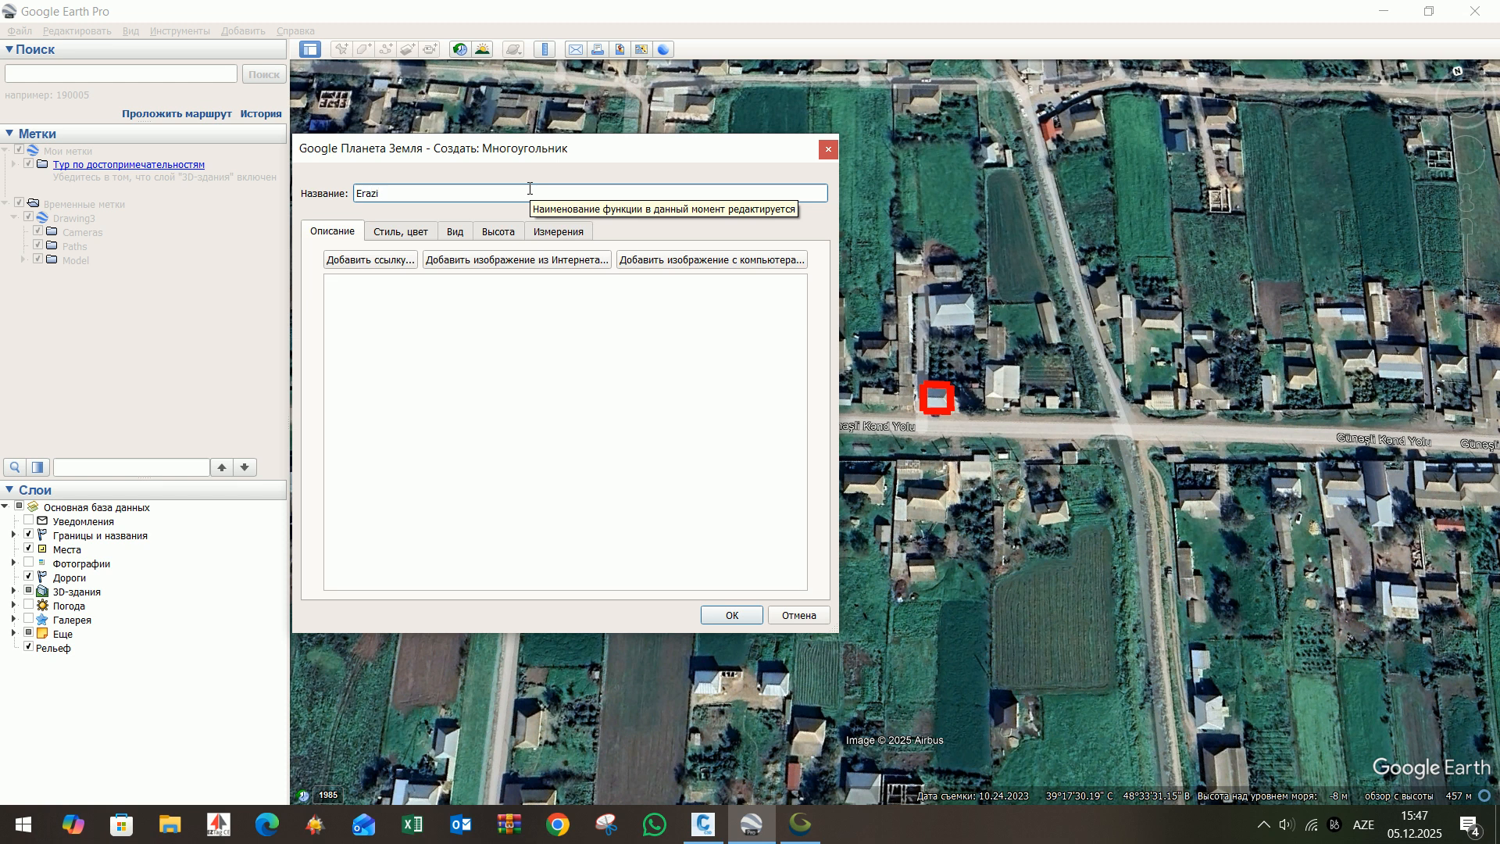
click(403, 232)
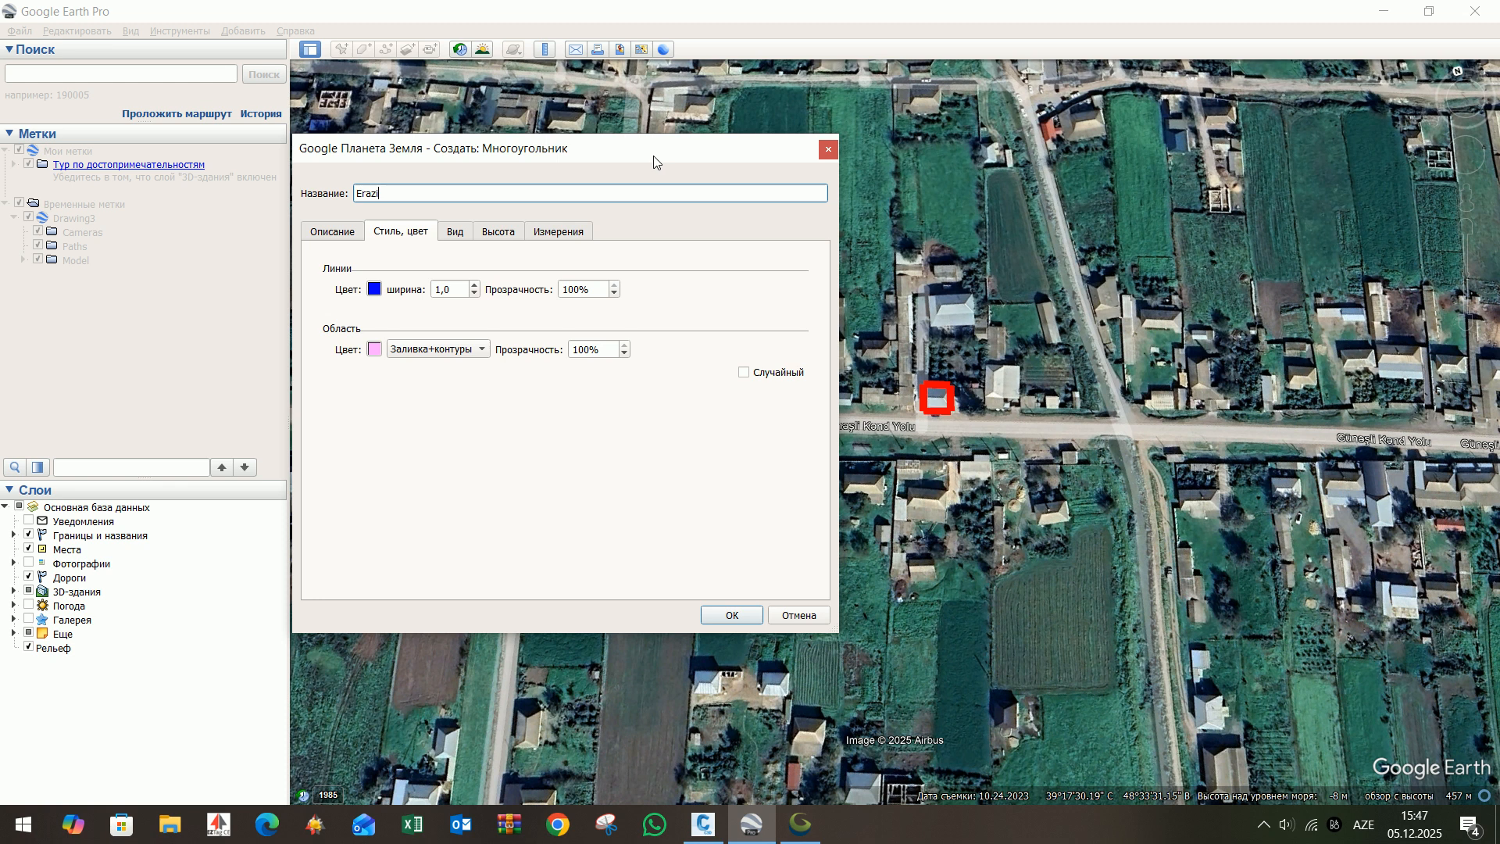
drag(655, 162, 373, 145)
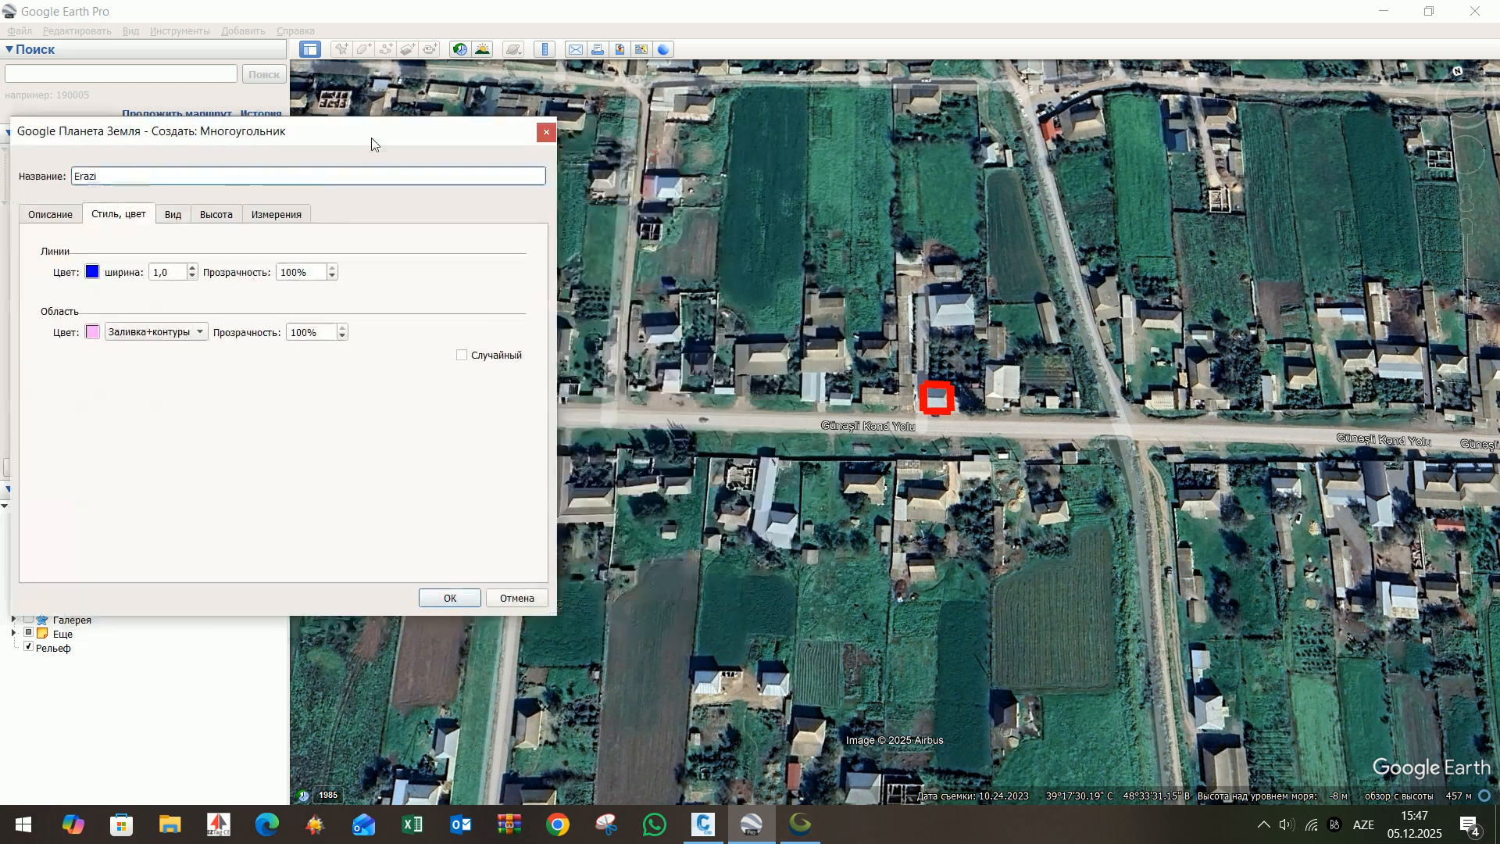
- Draw the polygon with four corners around the red-marked building and the surrounding plots on both sides of the road, and accept it
click(622, 206)
click(1200, 218)
click(1210, 697)
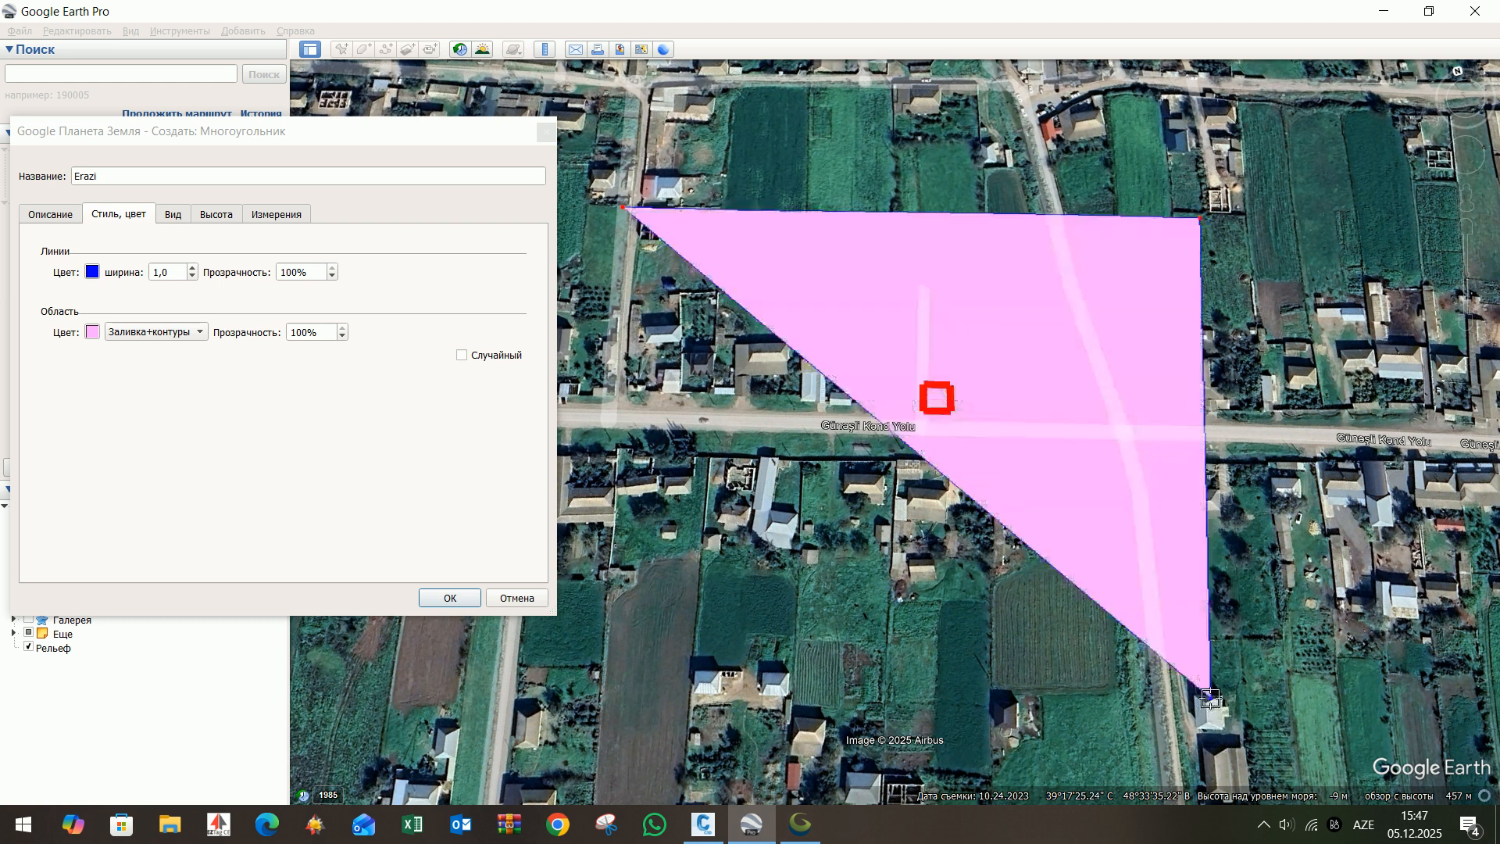
click(636, 675)
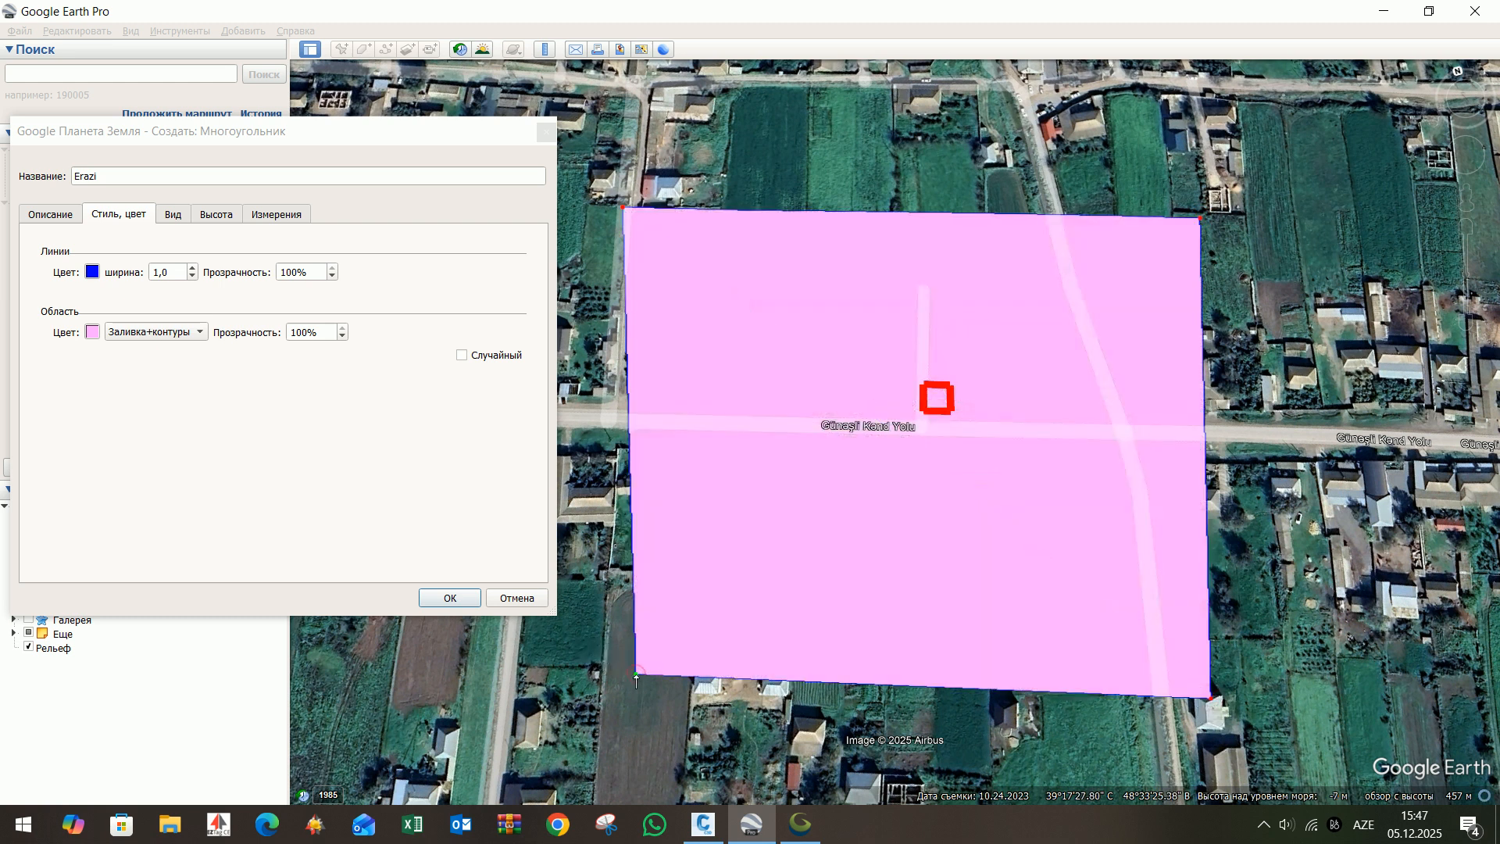
click(437, 600)
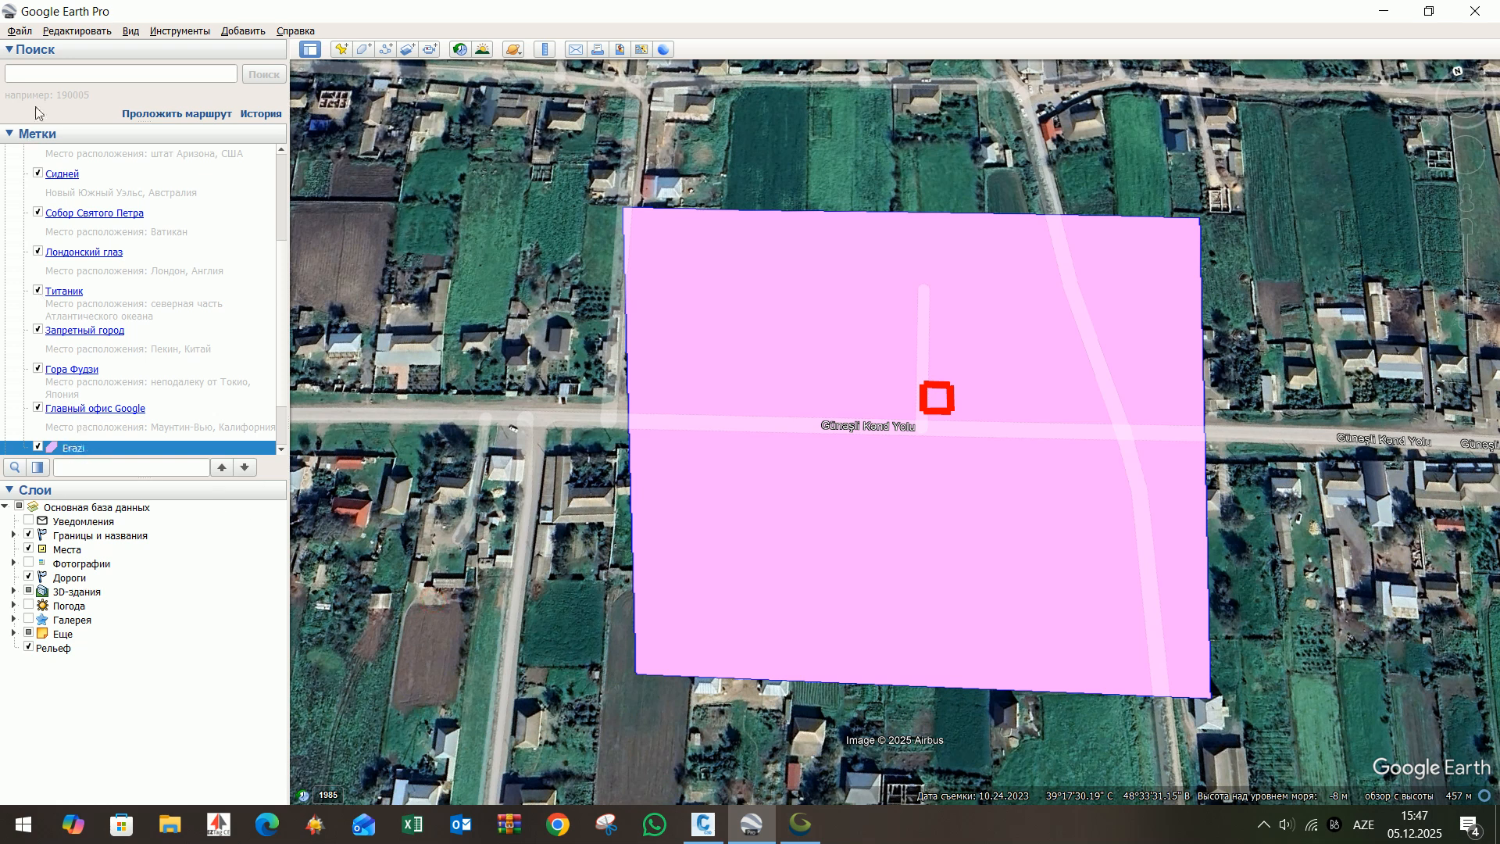
- Save the Erazi polygon as Erazi.kmz in the desktop folder (İş masası)
click(19, 31)
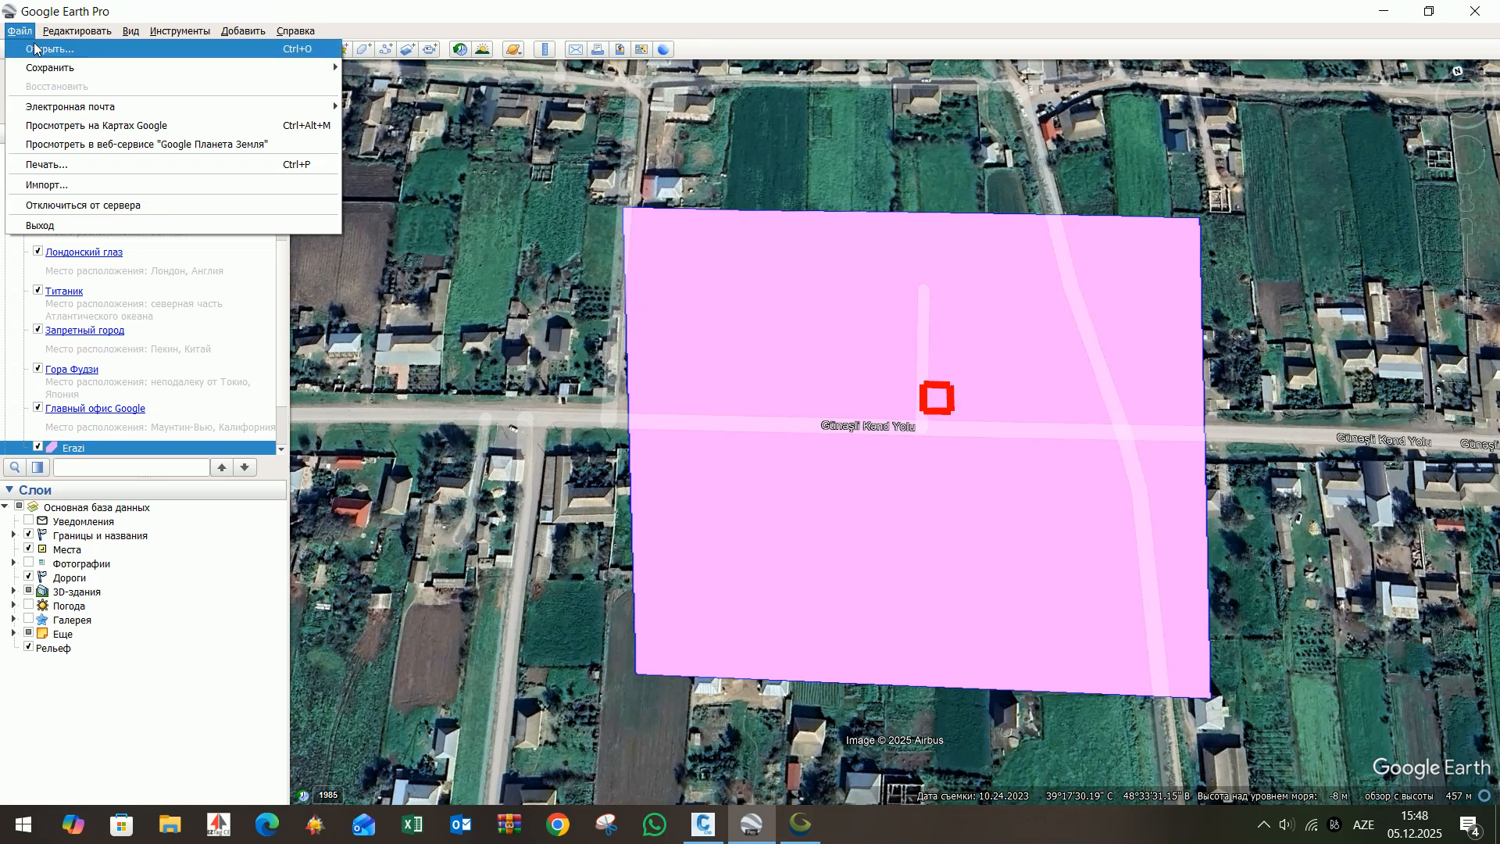
mouse_move(38, 69)
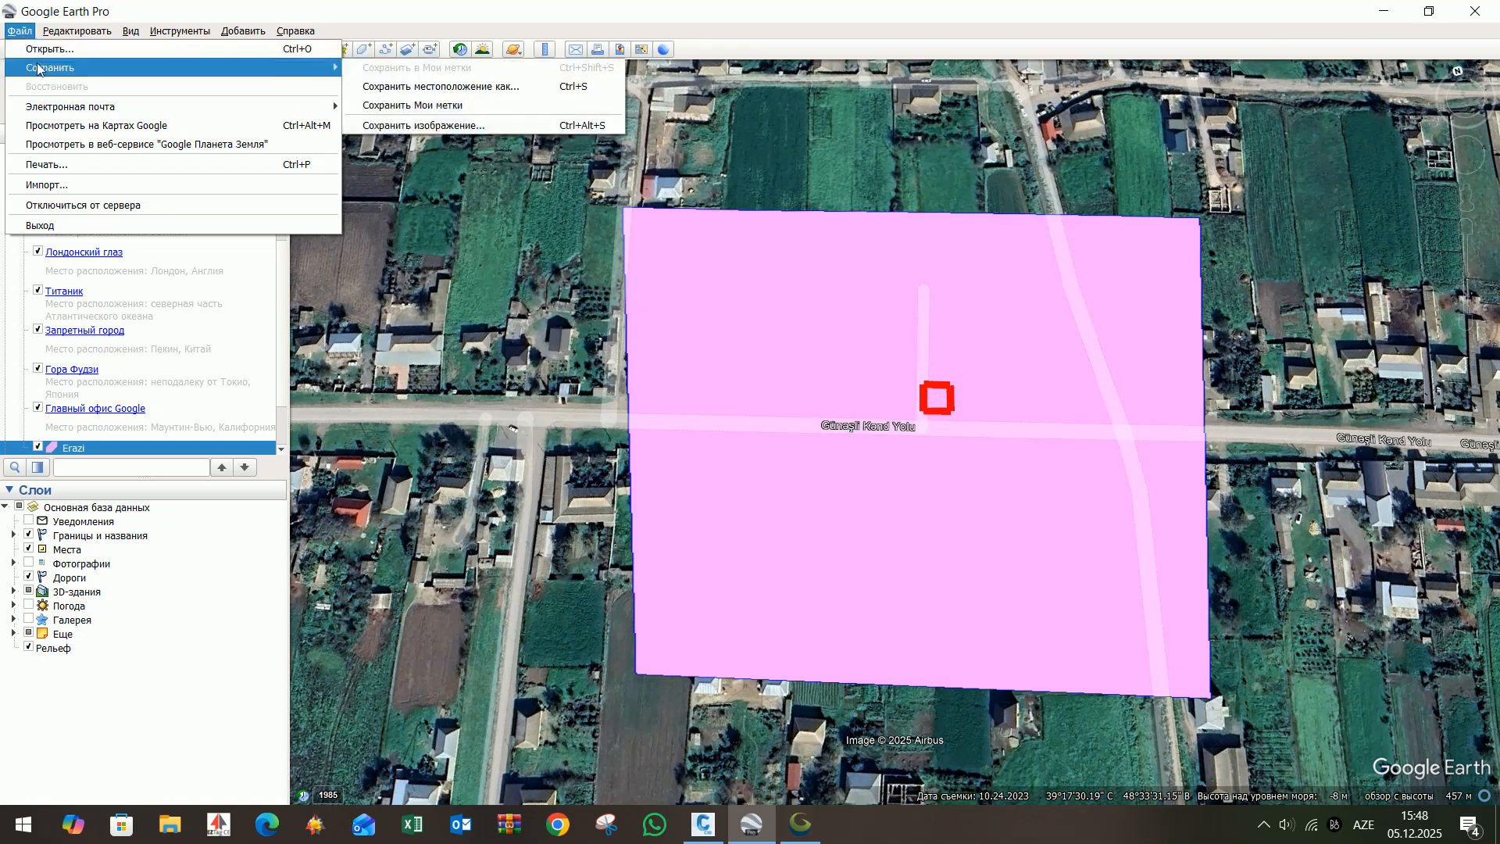
click(430, 87)
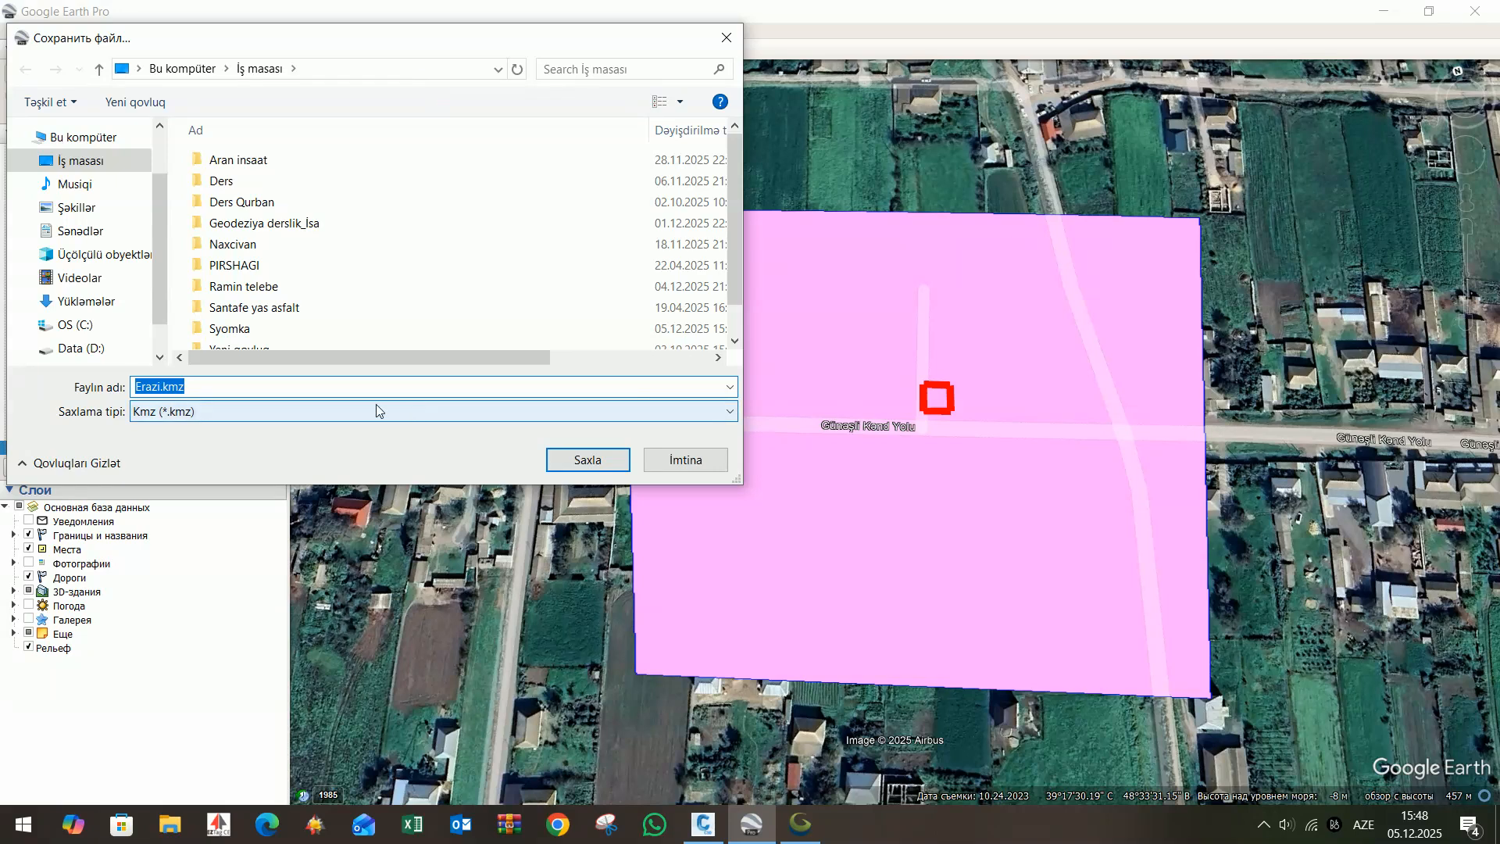
click(584, 465)
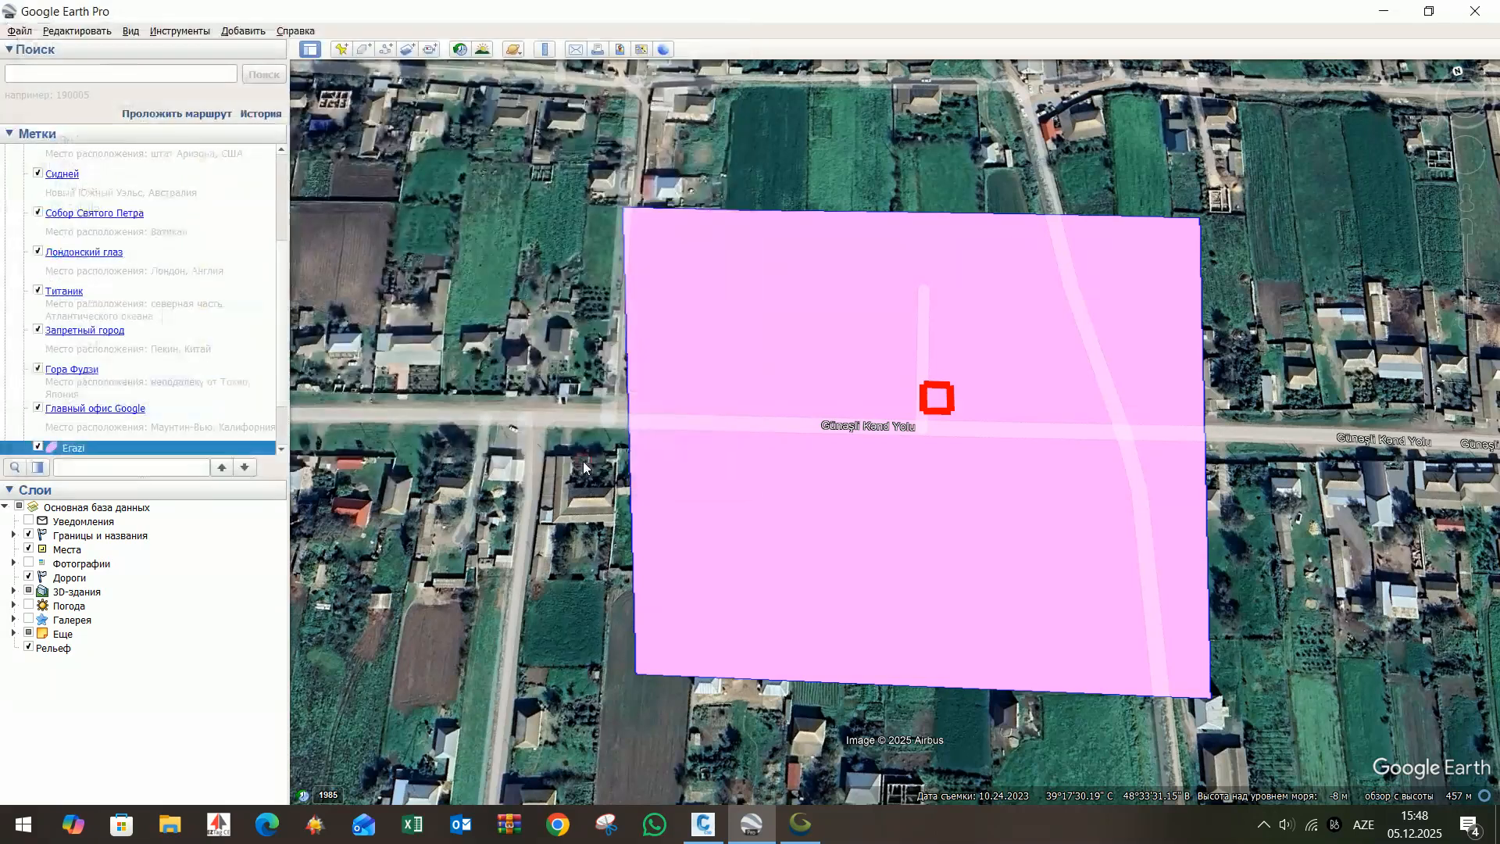
- Switch to Global Mapper and open the data file Erazi.kmz from the desktop folder
click(1380, 12)
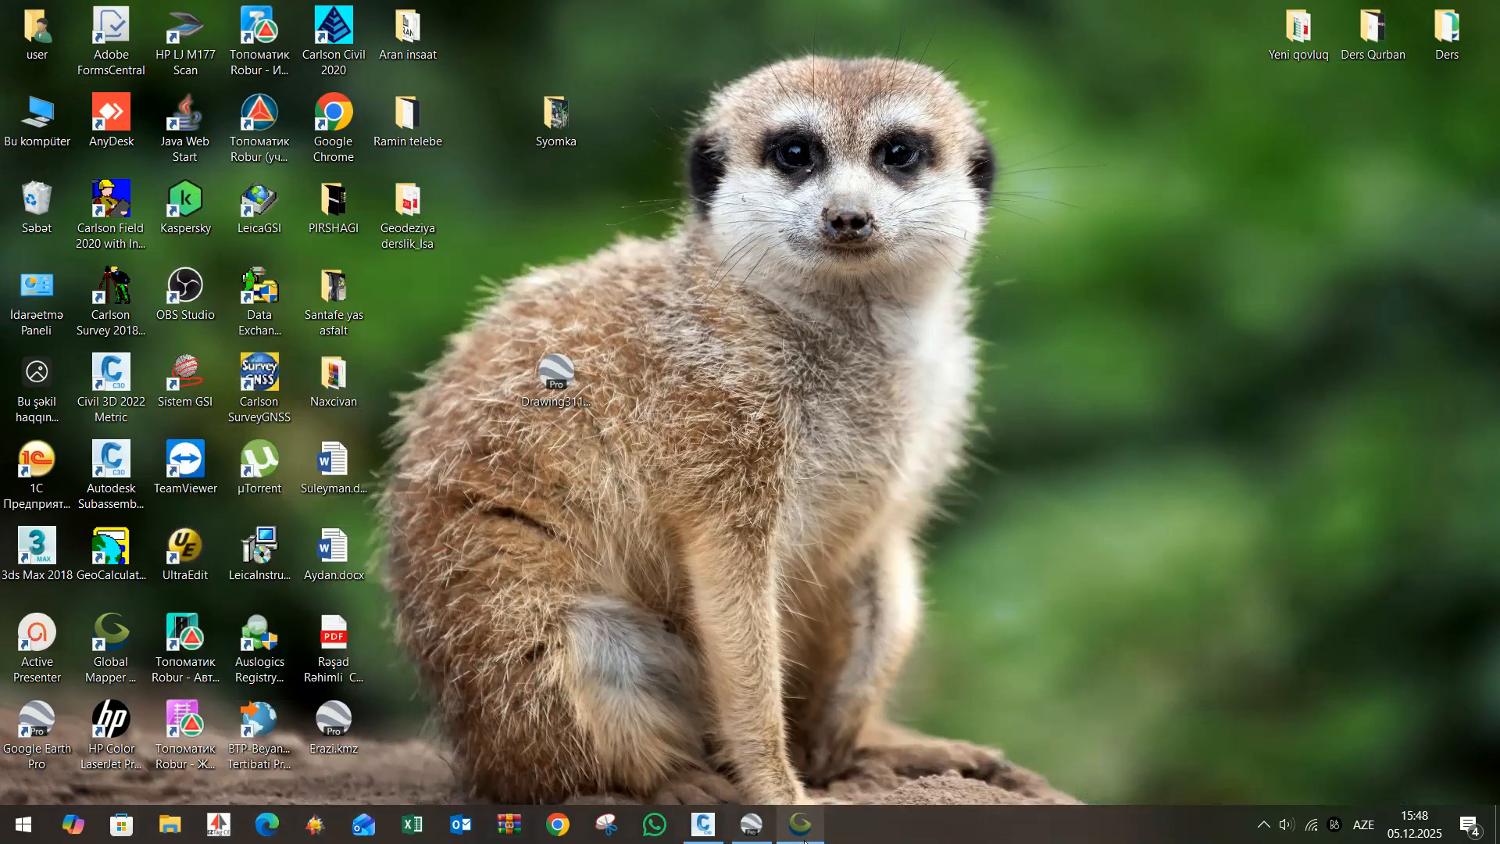
click(801, 822)
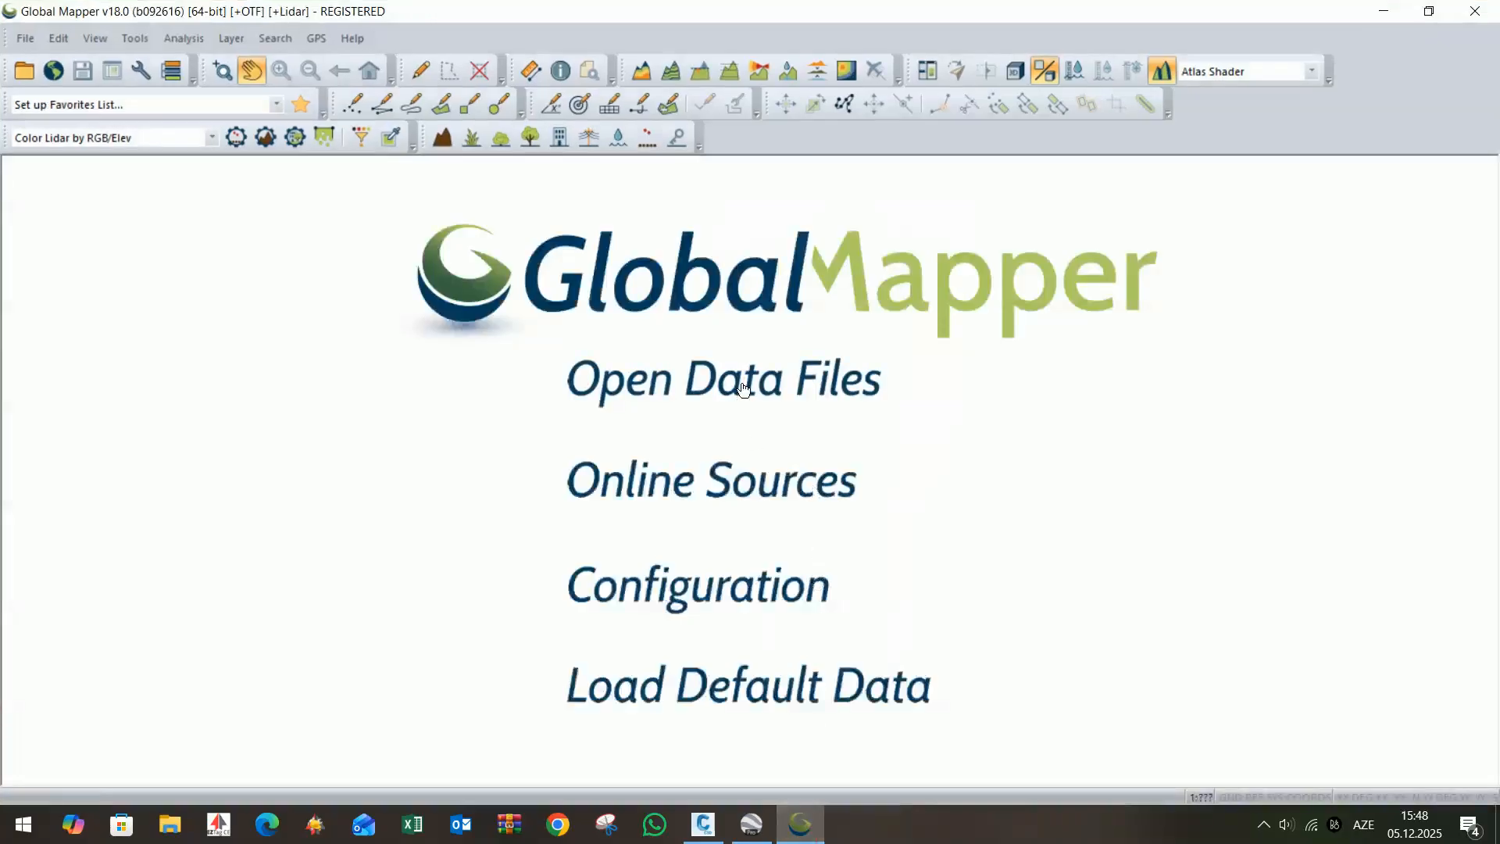
click(743, 383)
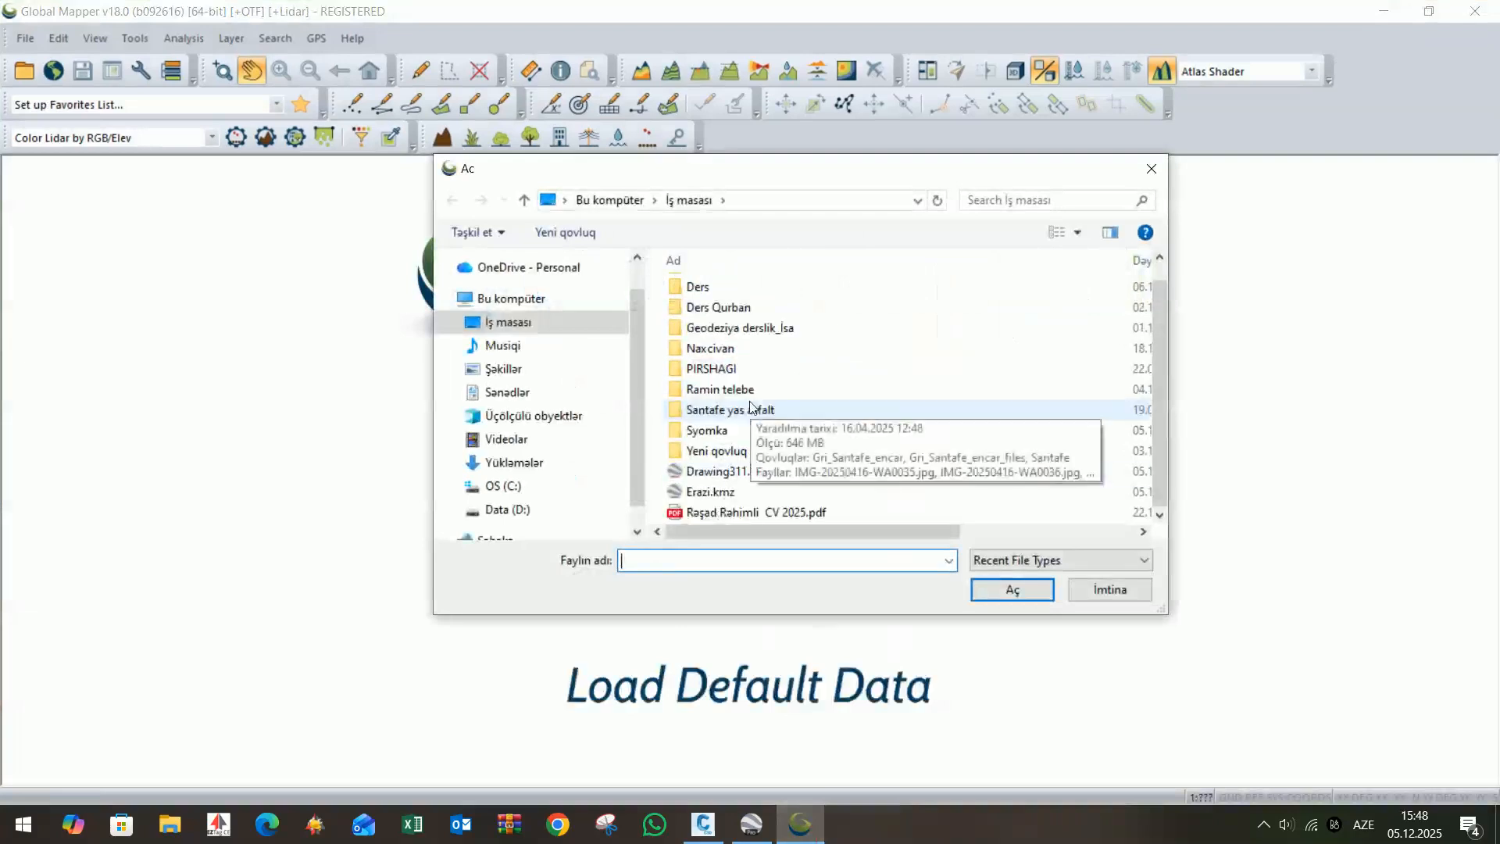
click(695, 492)
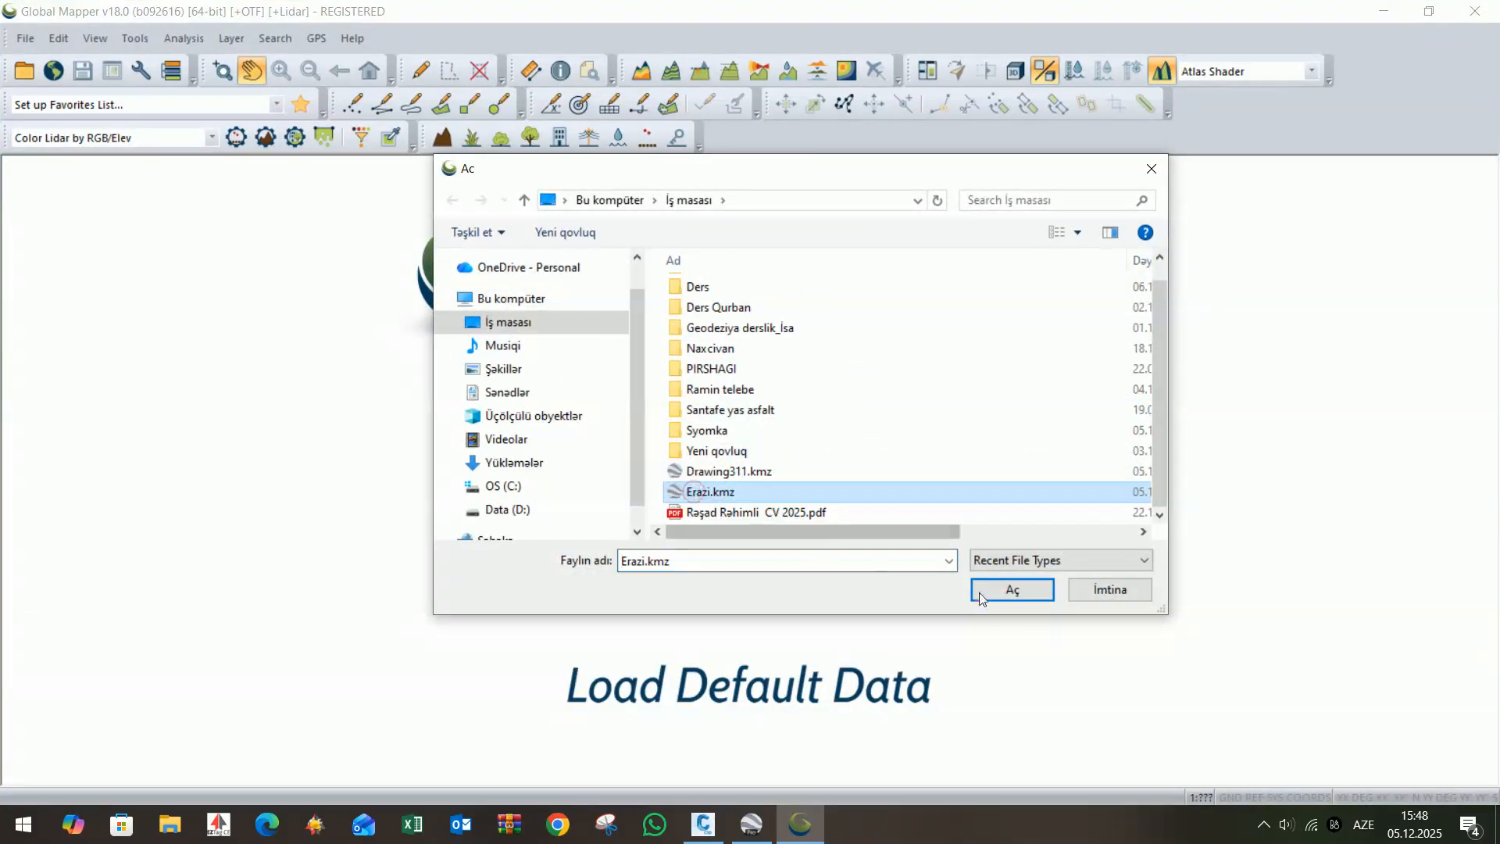
click(1012, 592)
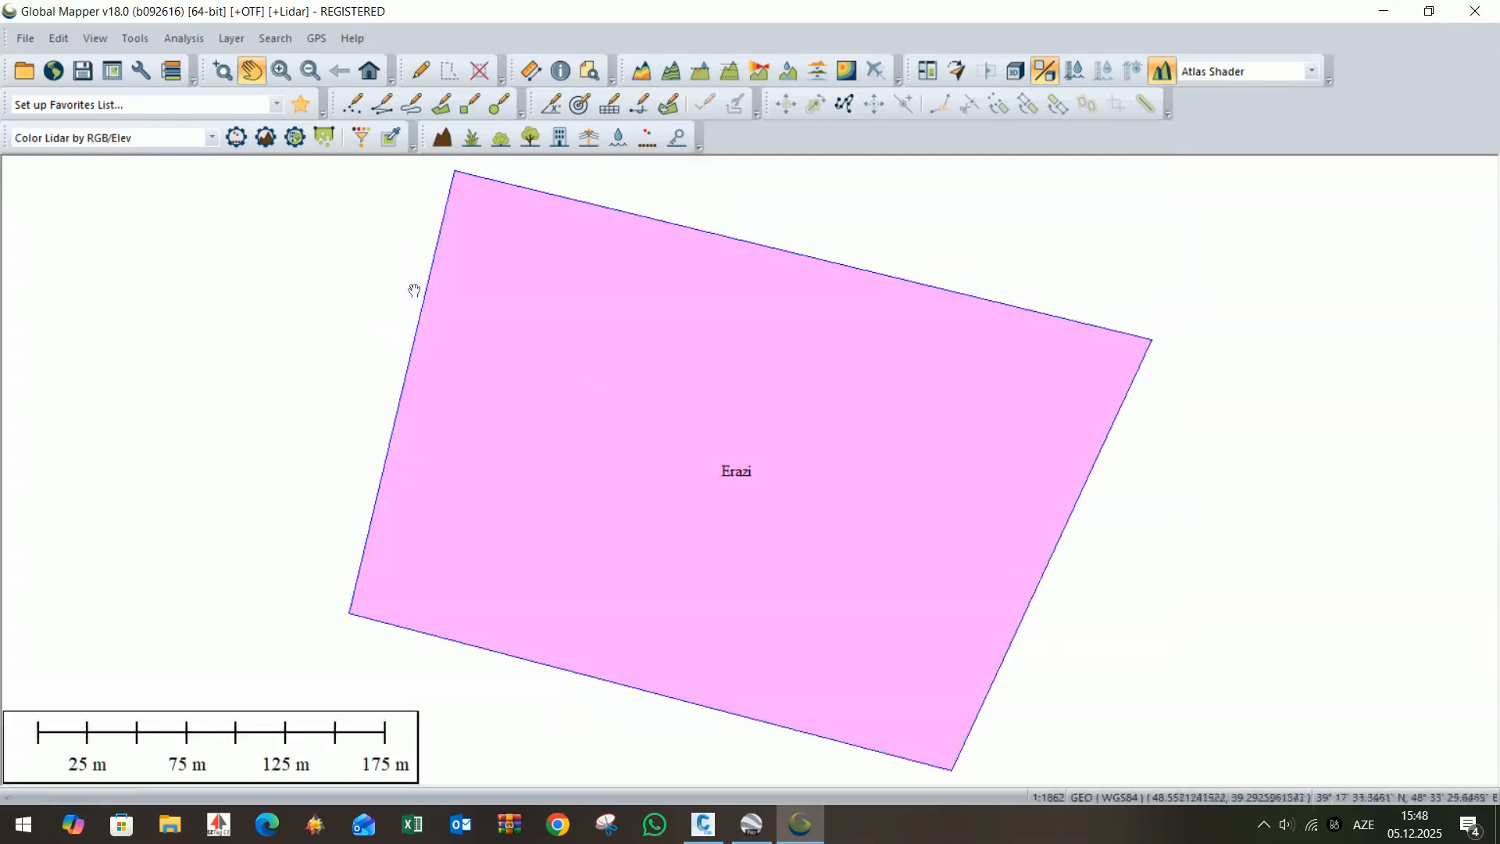
- Set the display projection to UTM zone 39 (48°E - 54°E, Northern Hemisphere) with WGS84 datum and metres
click(142, 72)
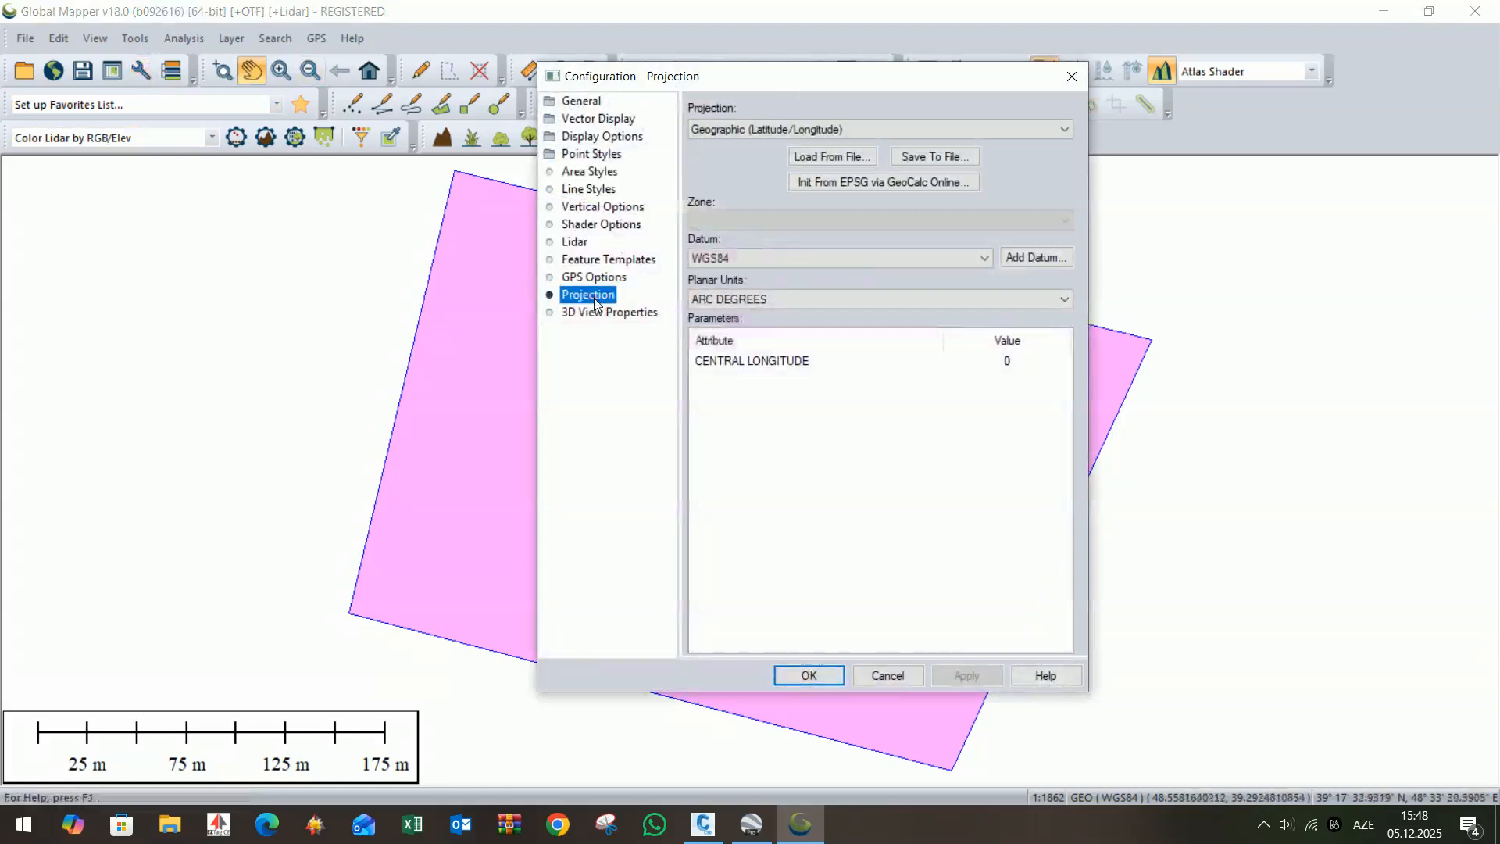
click(883, 126)
key(u)
click(746, 427)
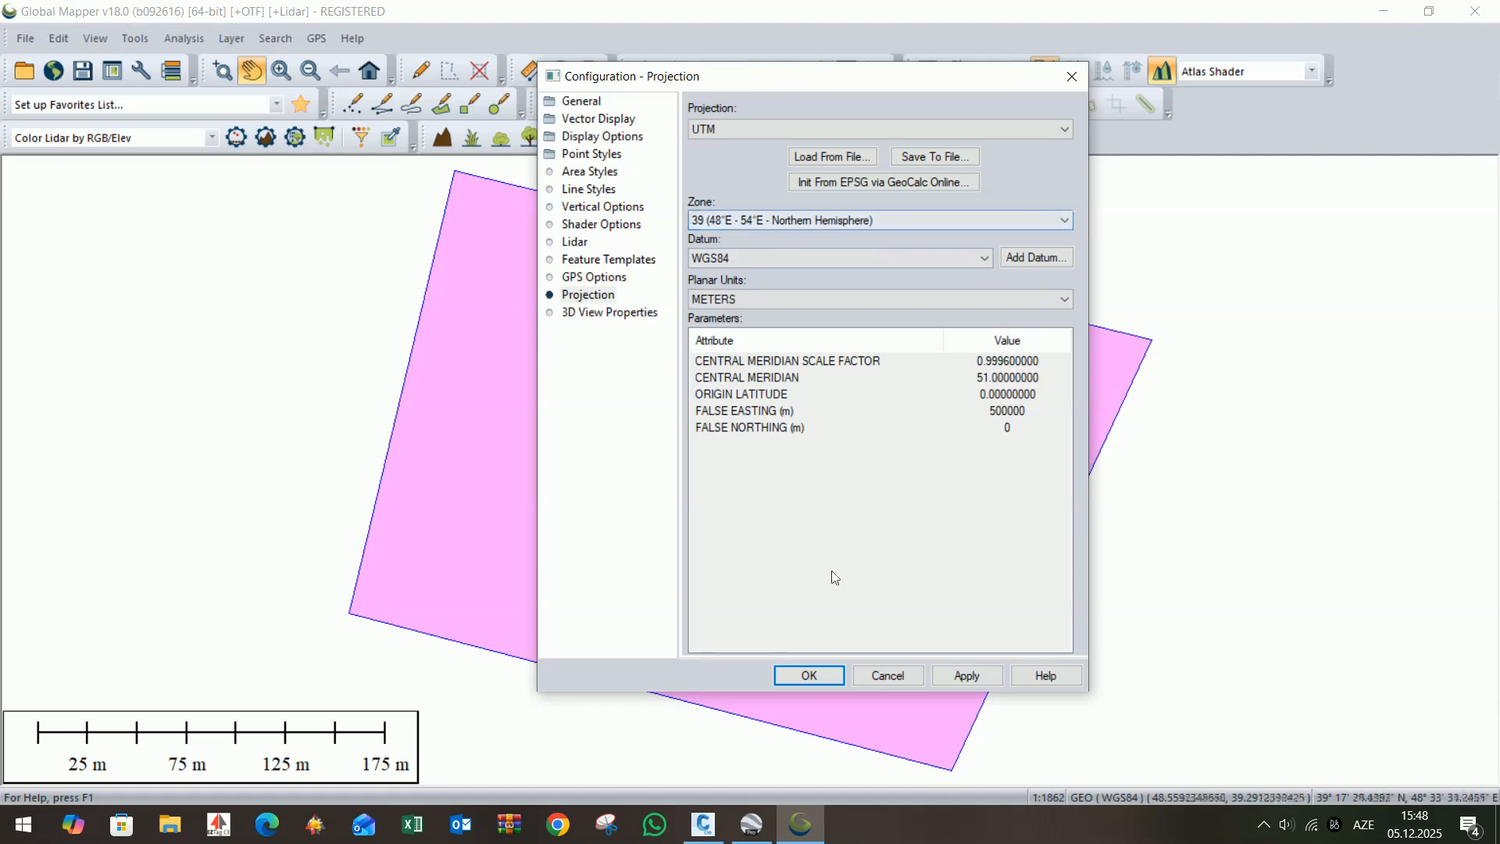
click(805, 676)
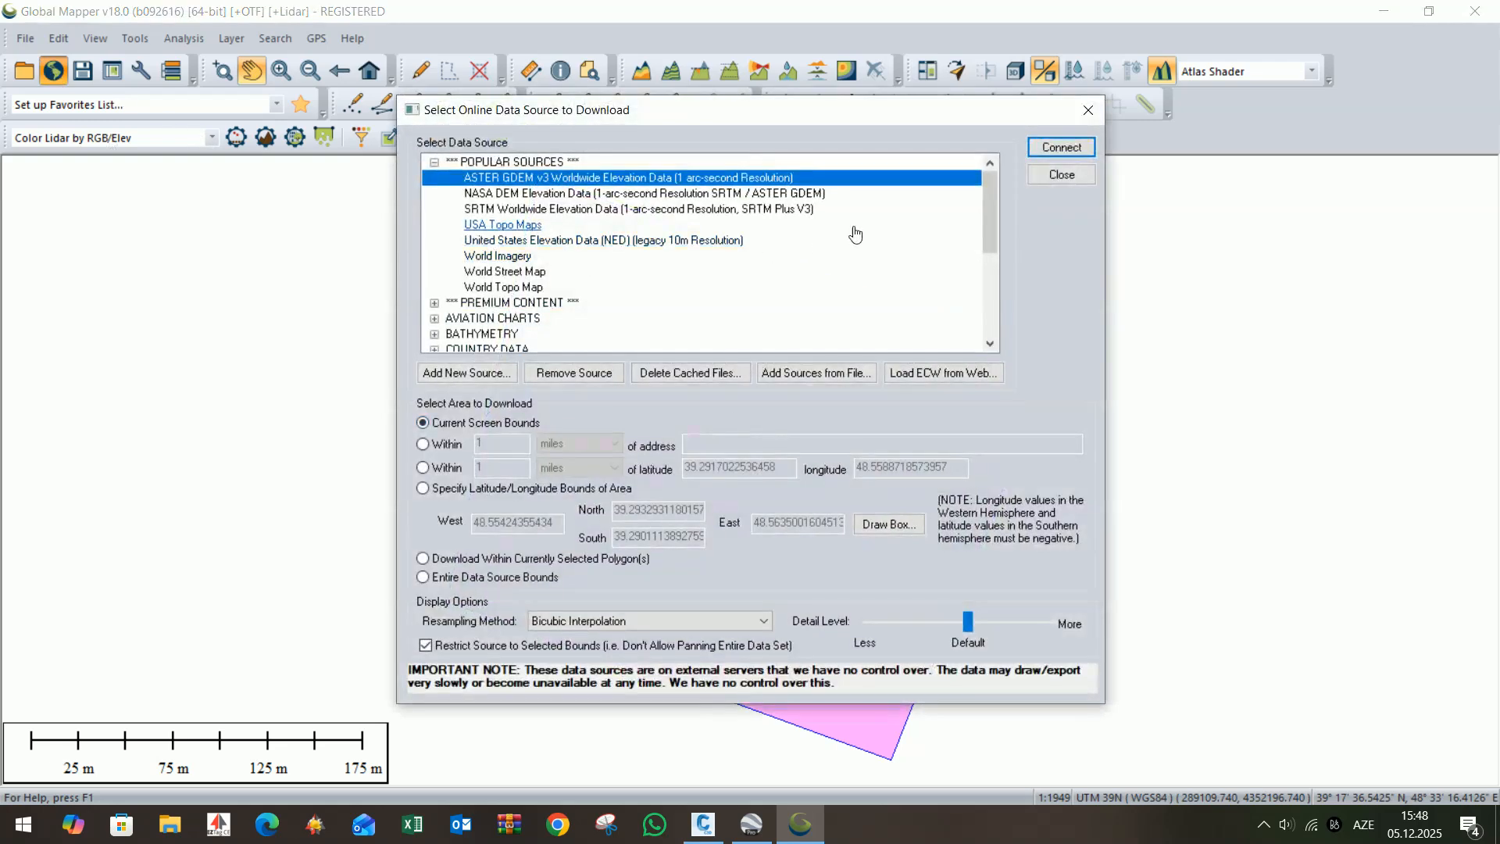
- Download ASTER GDEM v3 Worldwide Elevation Data (1 arc-second resolution) for the current screen bounds
click(1061, 149)
drag(978, 653, 1031, 613)
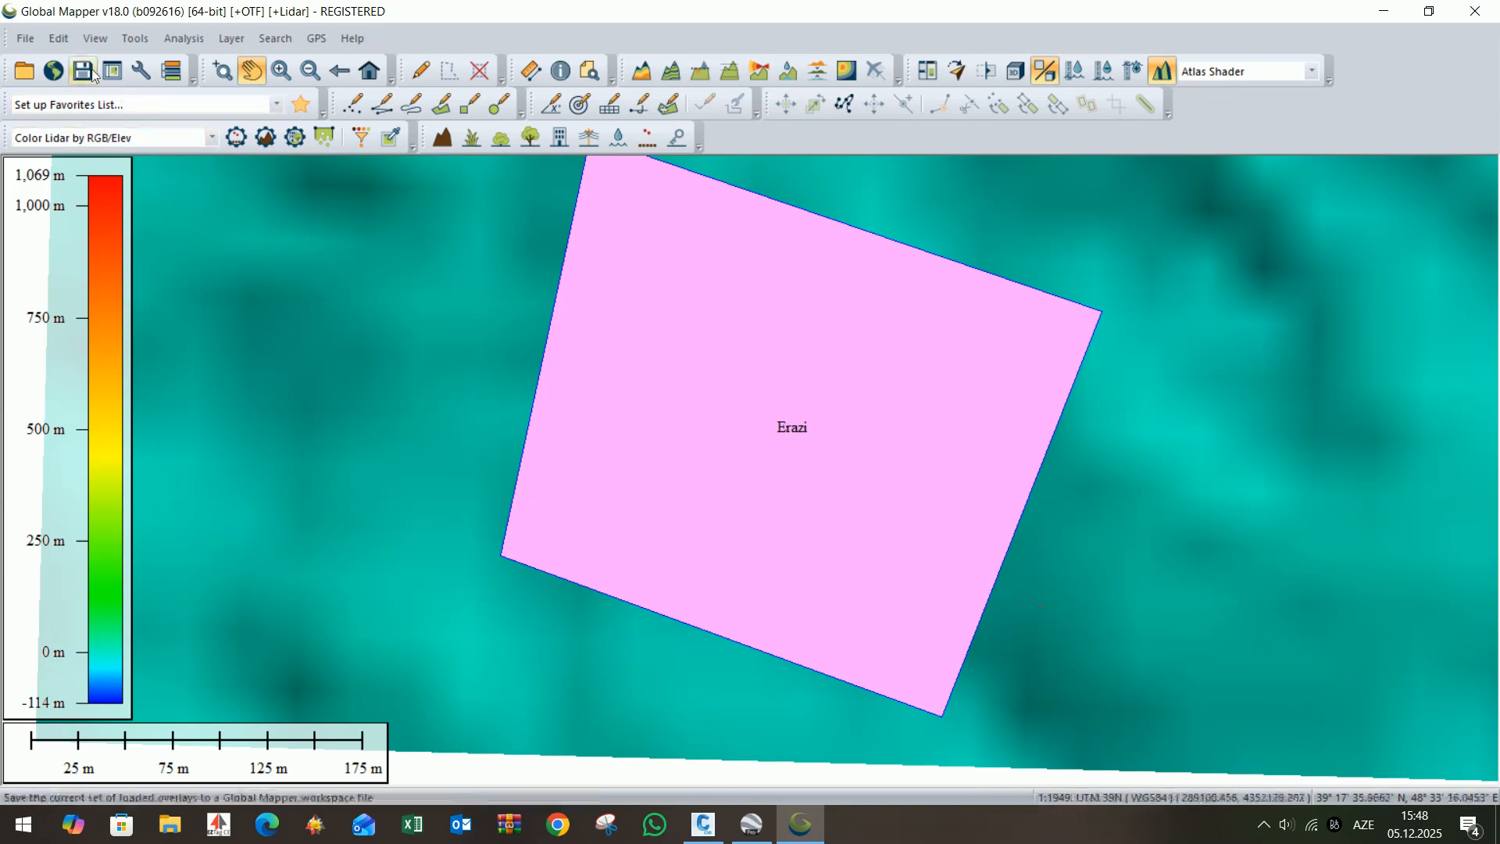
- Examine the downloaded terrain and the Erazi polygon in the 3D view from several angles, and close that view
click(94, 38)
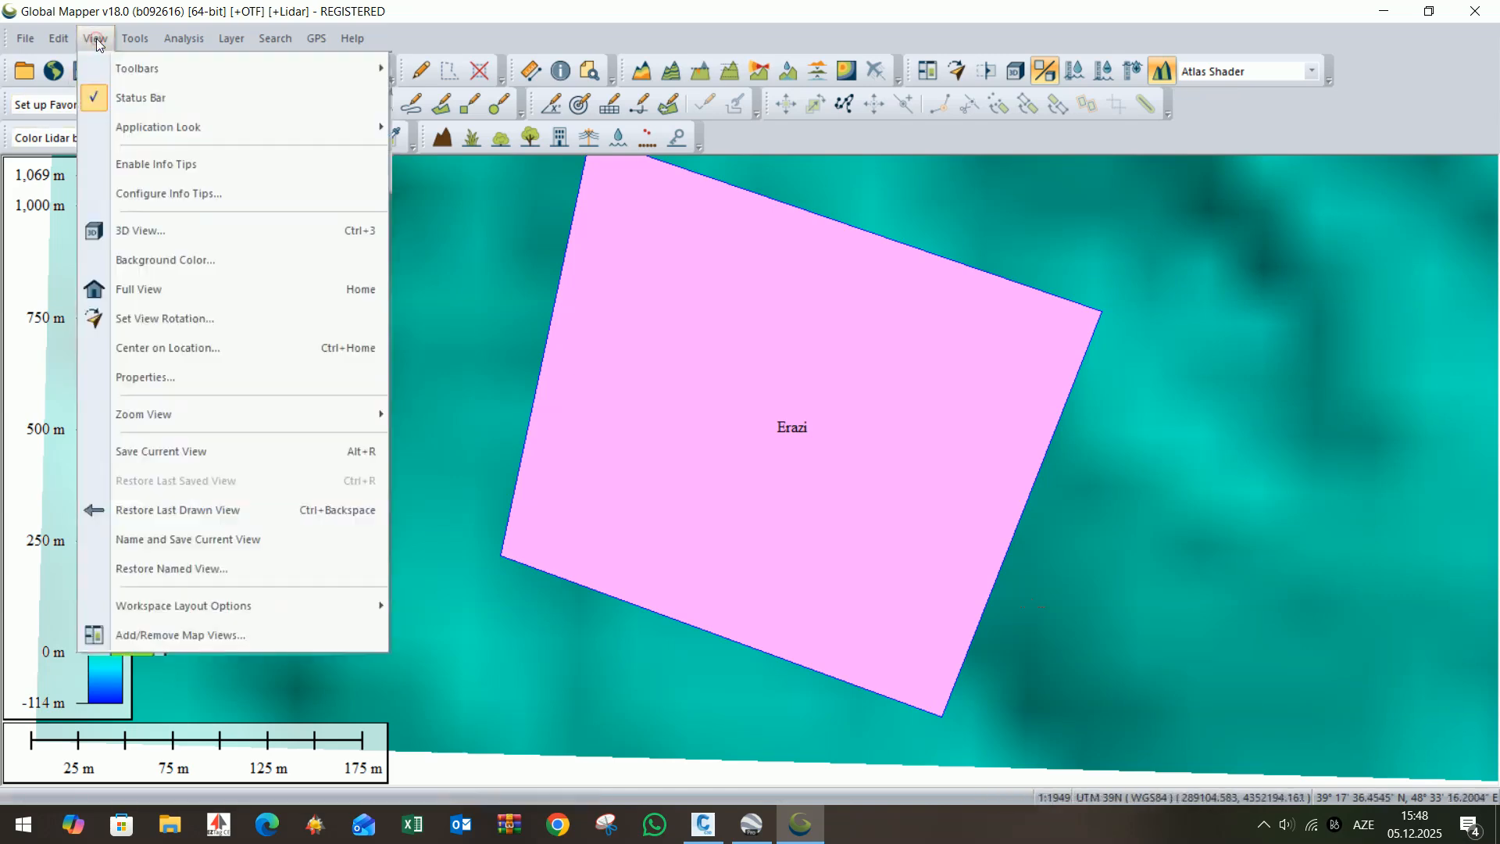
click(163, 229)
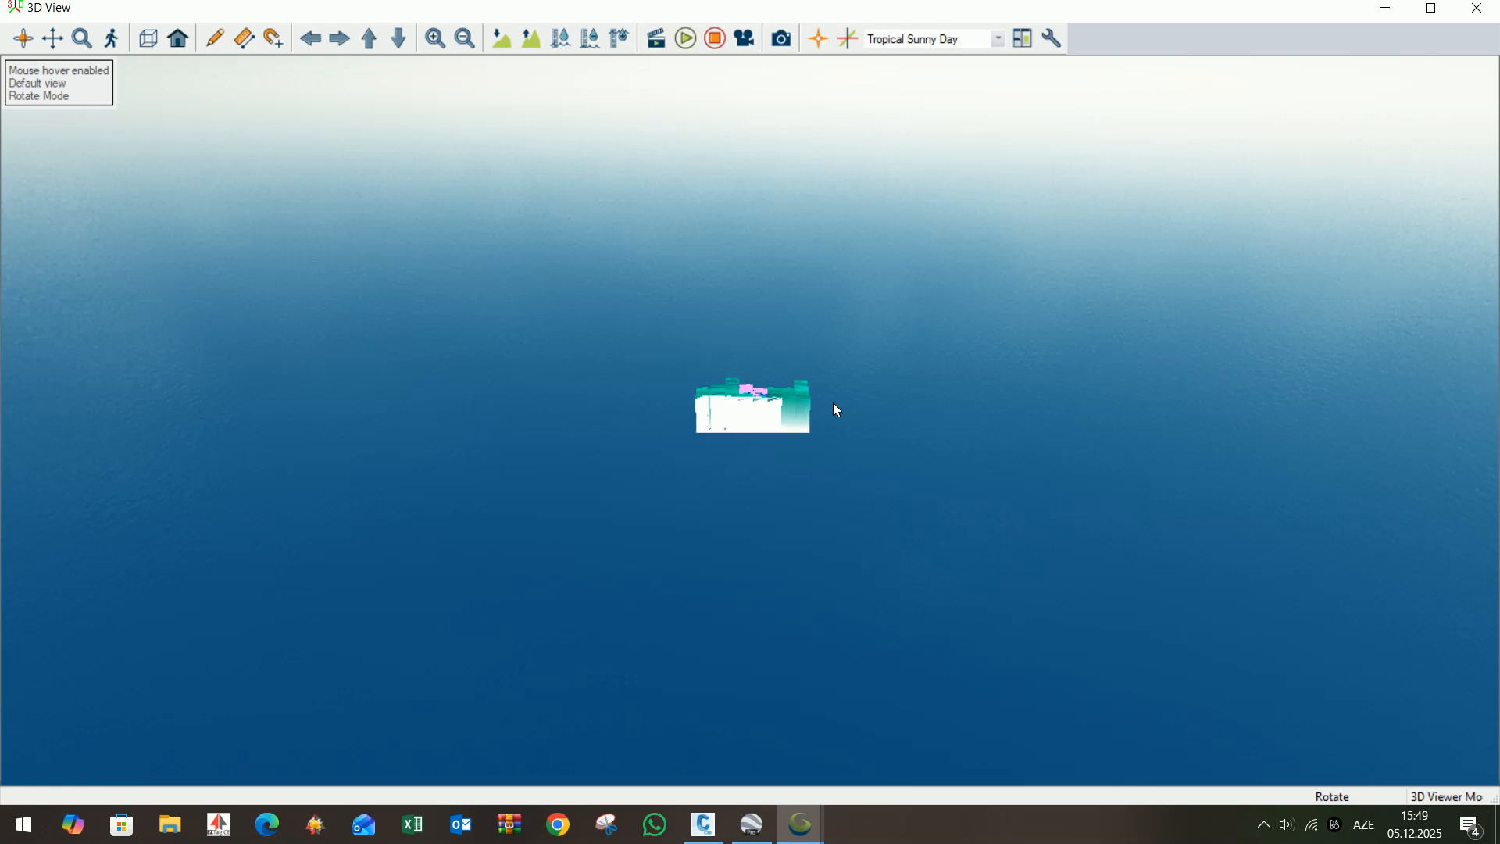
drag(777, 455, 737, 462)
scroll(769, 419, up, 6)
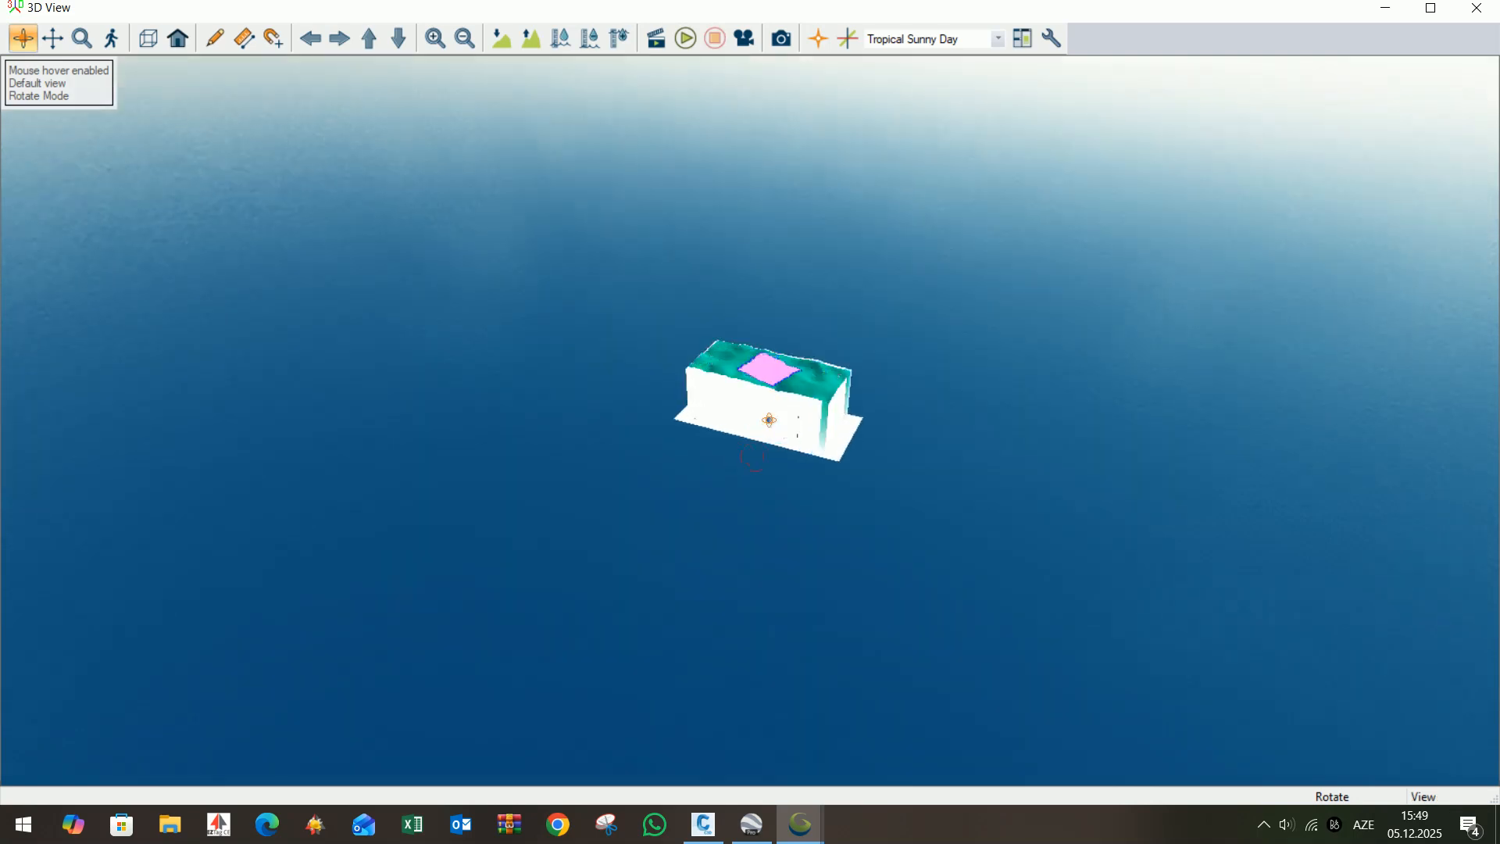
scroll(833, 351, up, 6)
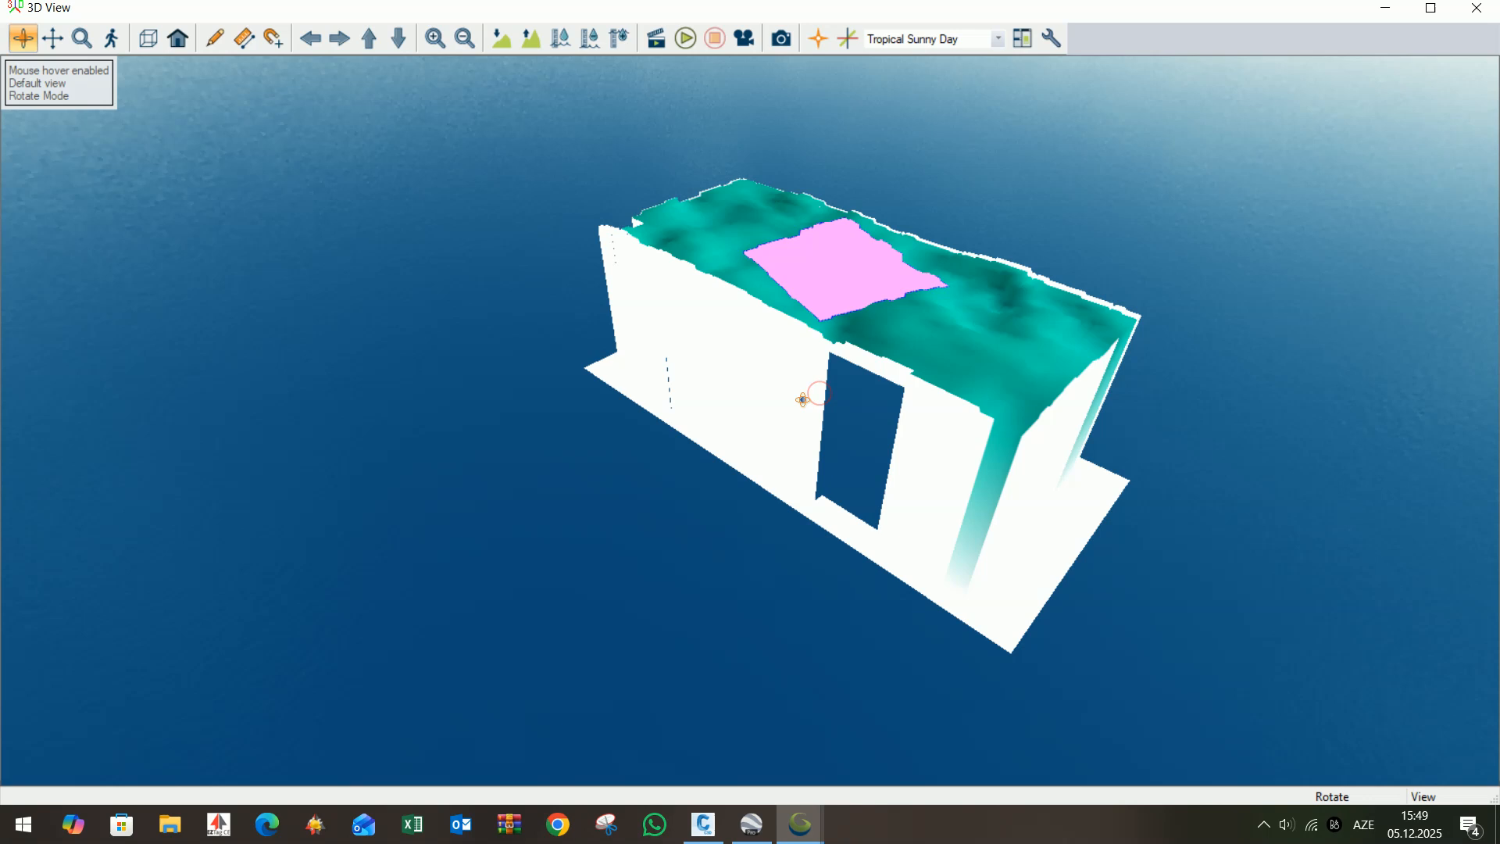
drag(802, 399, 815, 394)
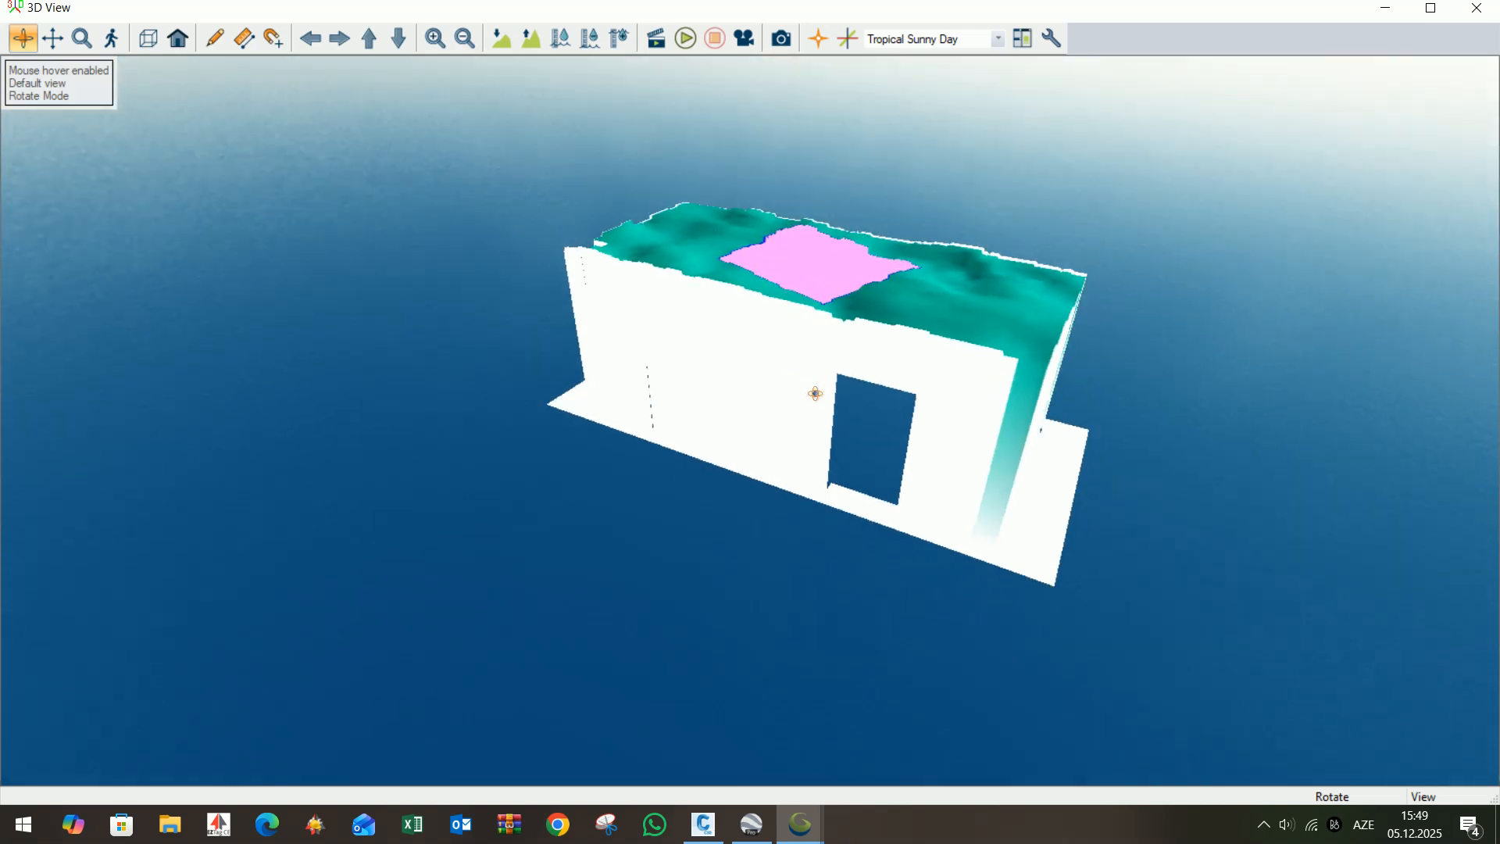
click(1477, 9)
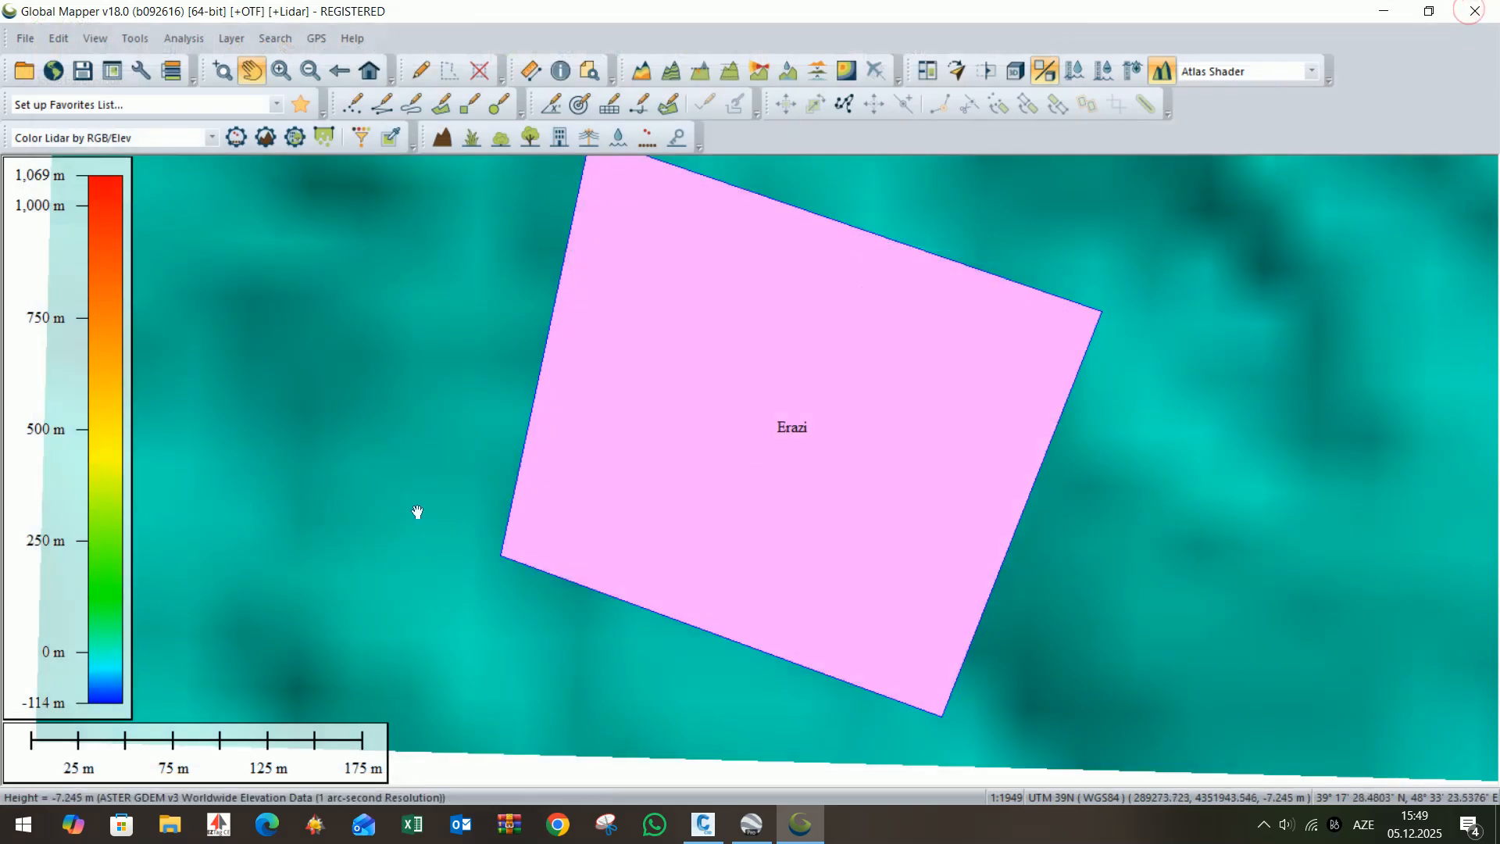
- Start an elevation grid export of the terrain in DEM format, keeping the default export options
click(26, 39)
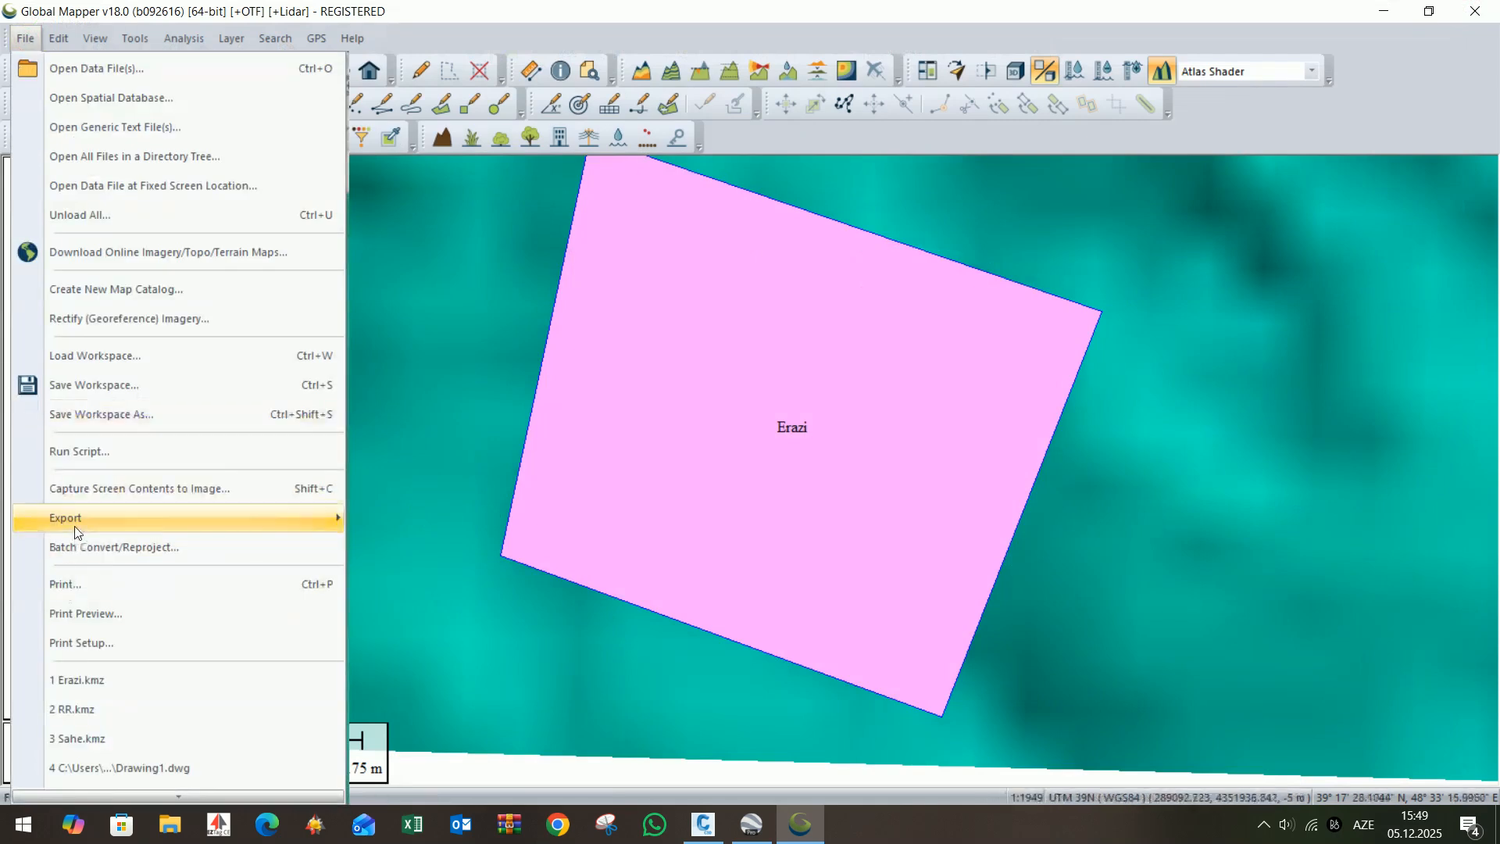
mouse_move(76, 522)
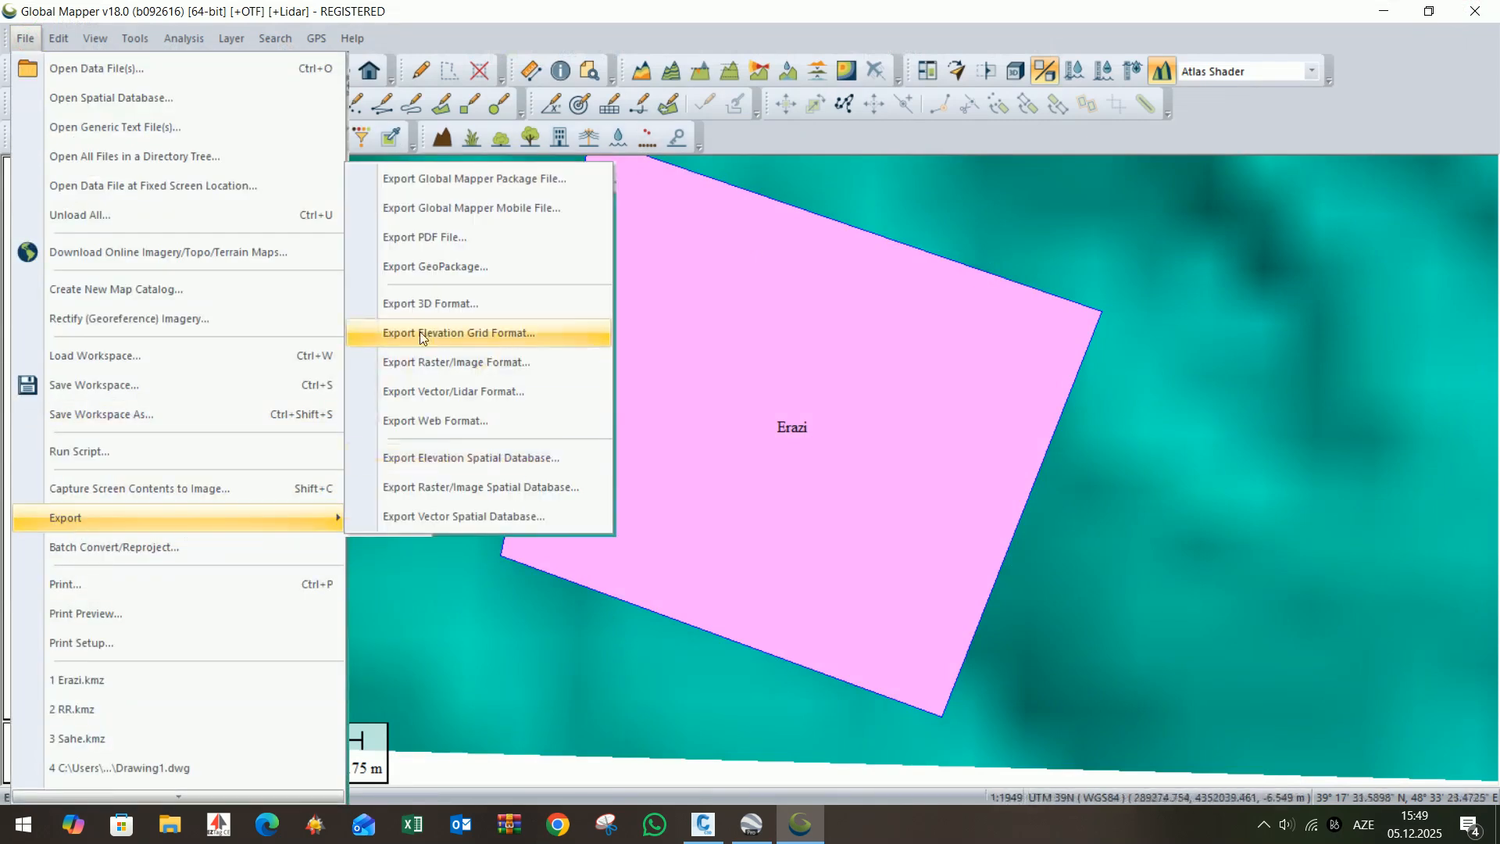
click(525, 331)
click(610, 436)
click(610, 436)
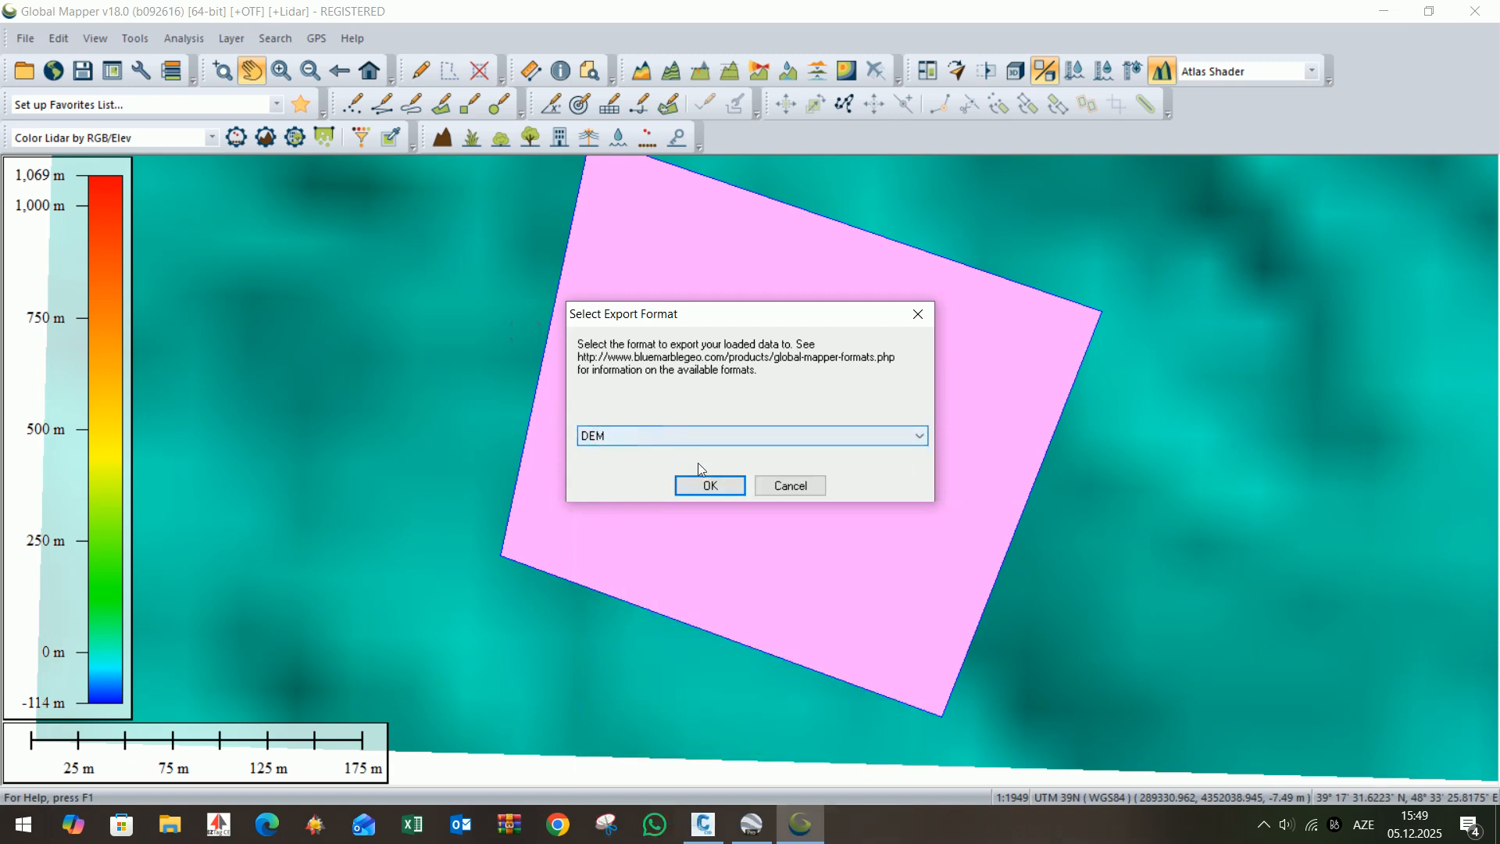
click(707, 485)
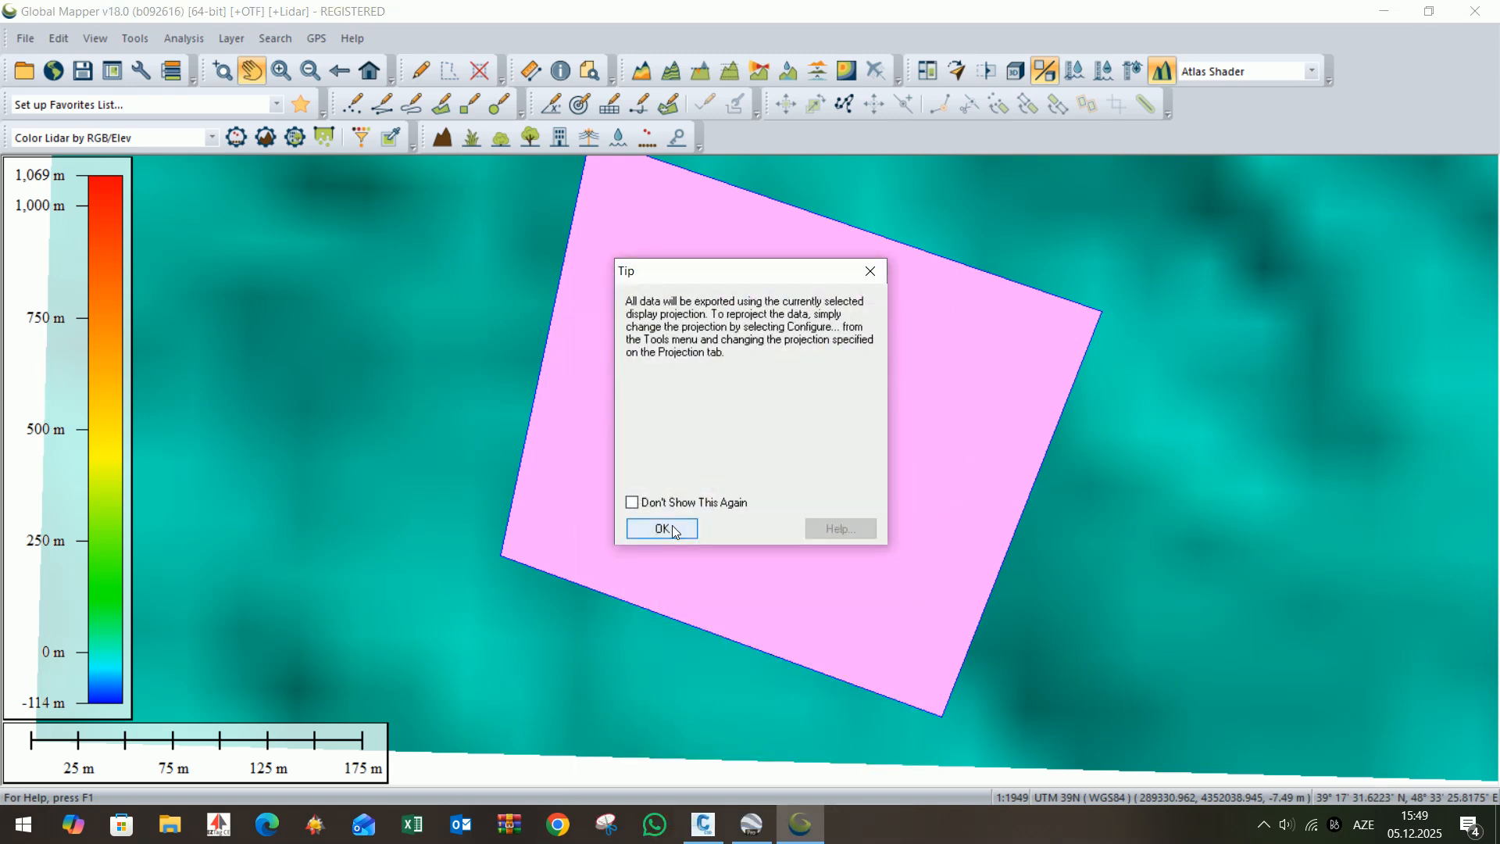
click(663, 529)
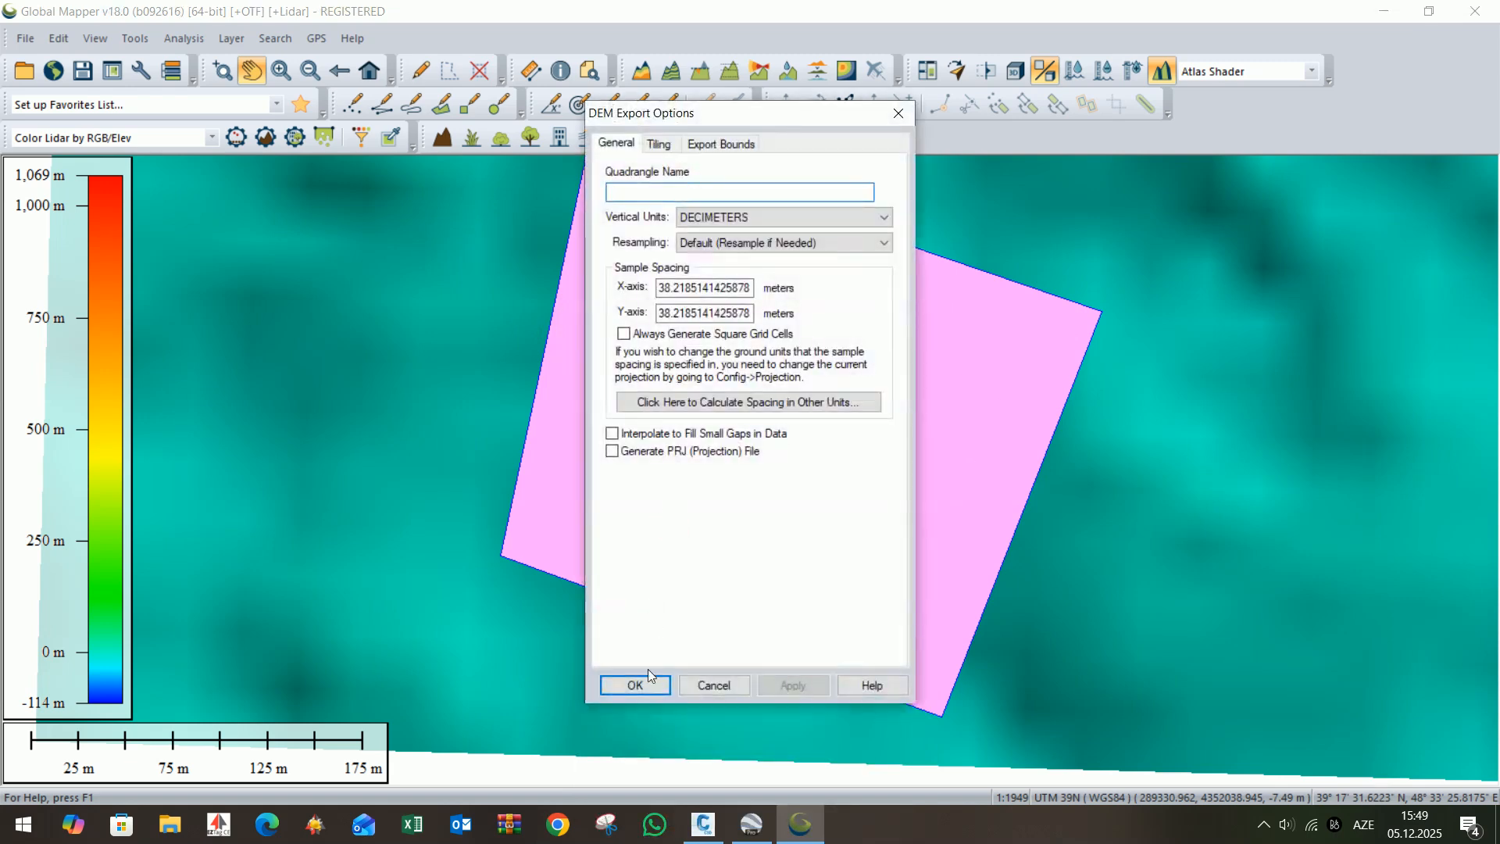
click(638, 687)
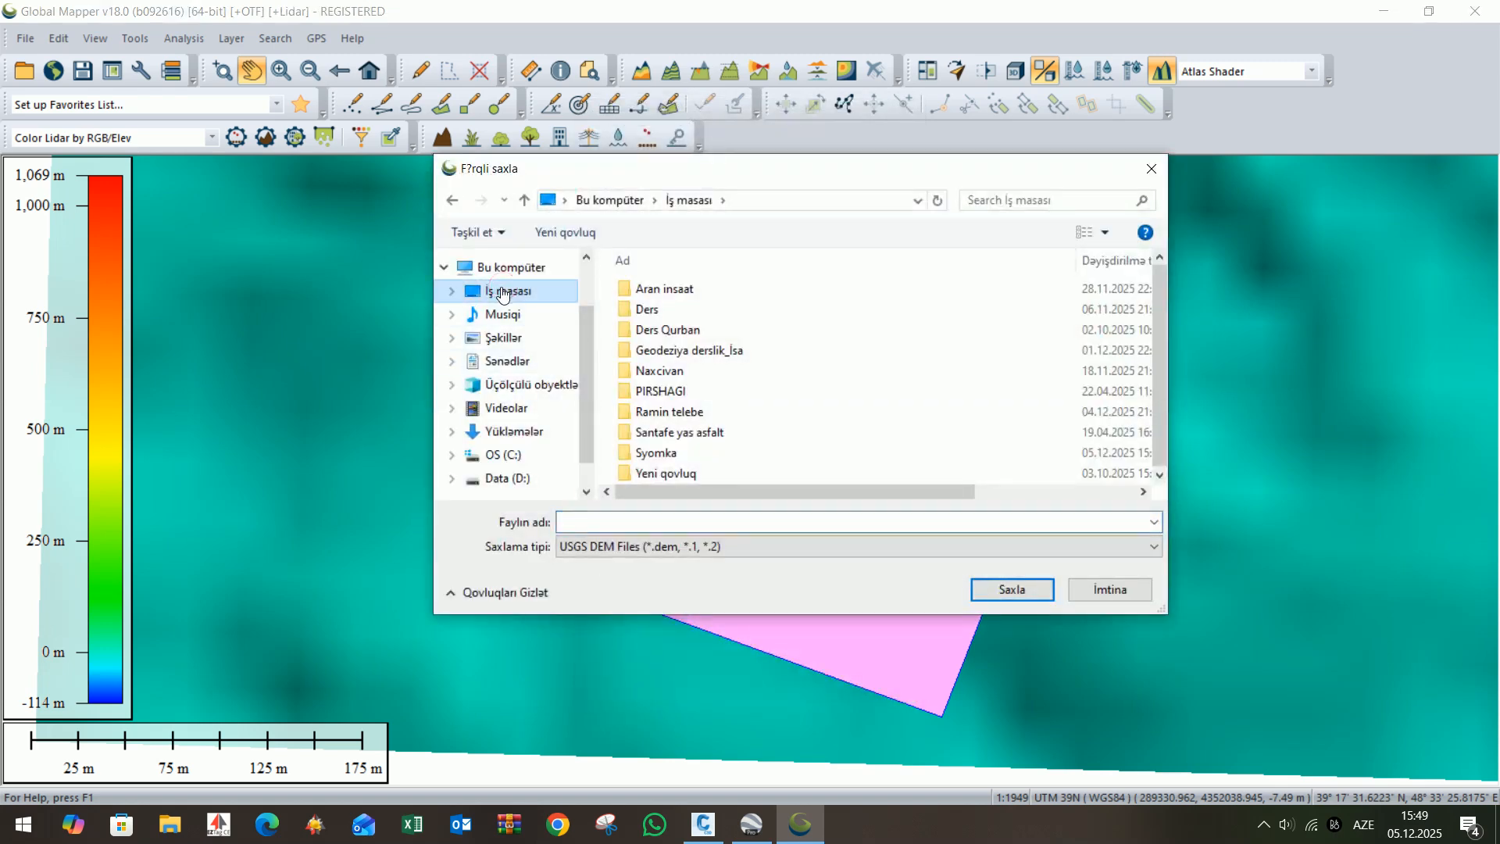
- Save the exported USGS DEM file to the desktop folder under the name erazi1
click(610, 519)
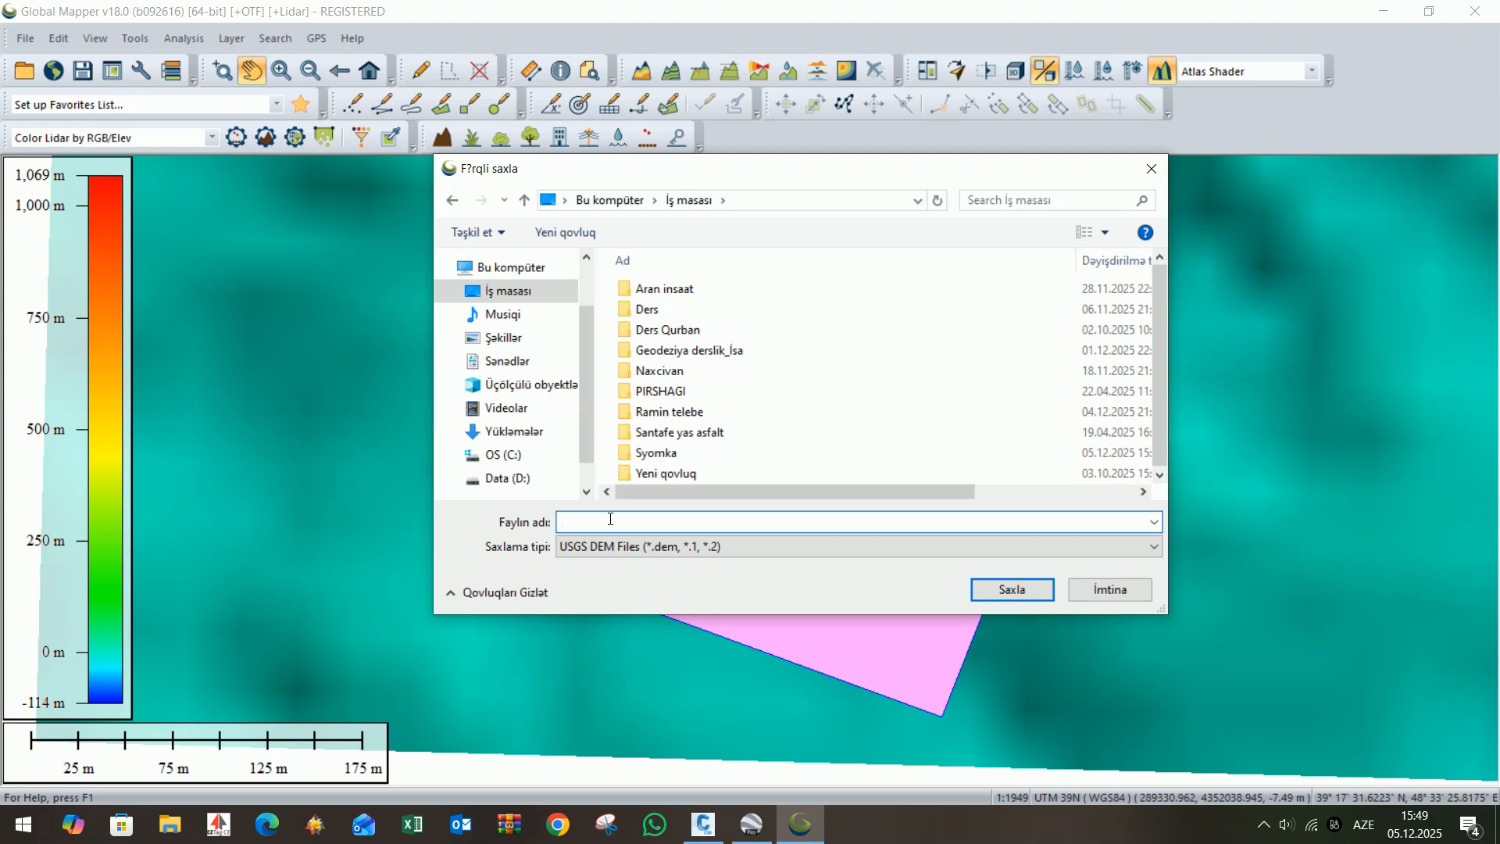
text(erazi)
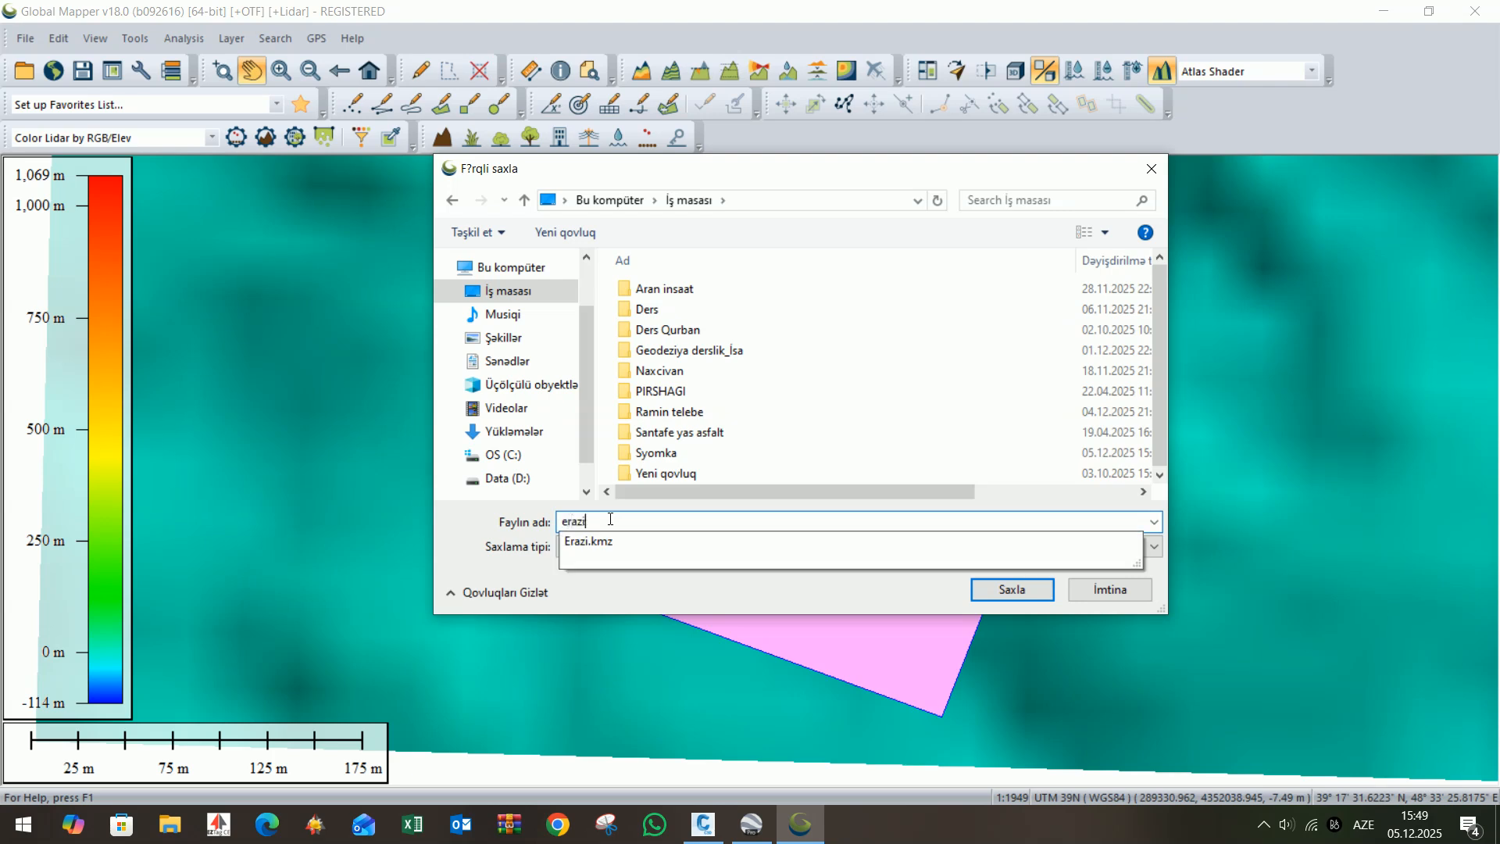
text(1)
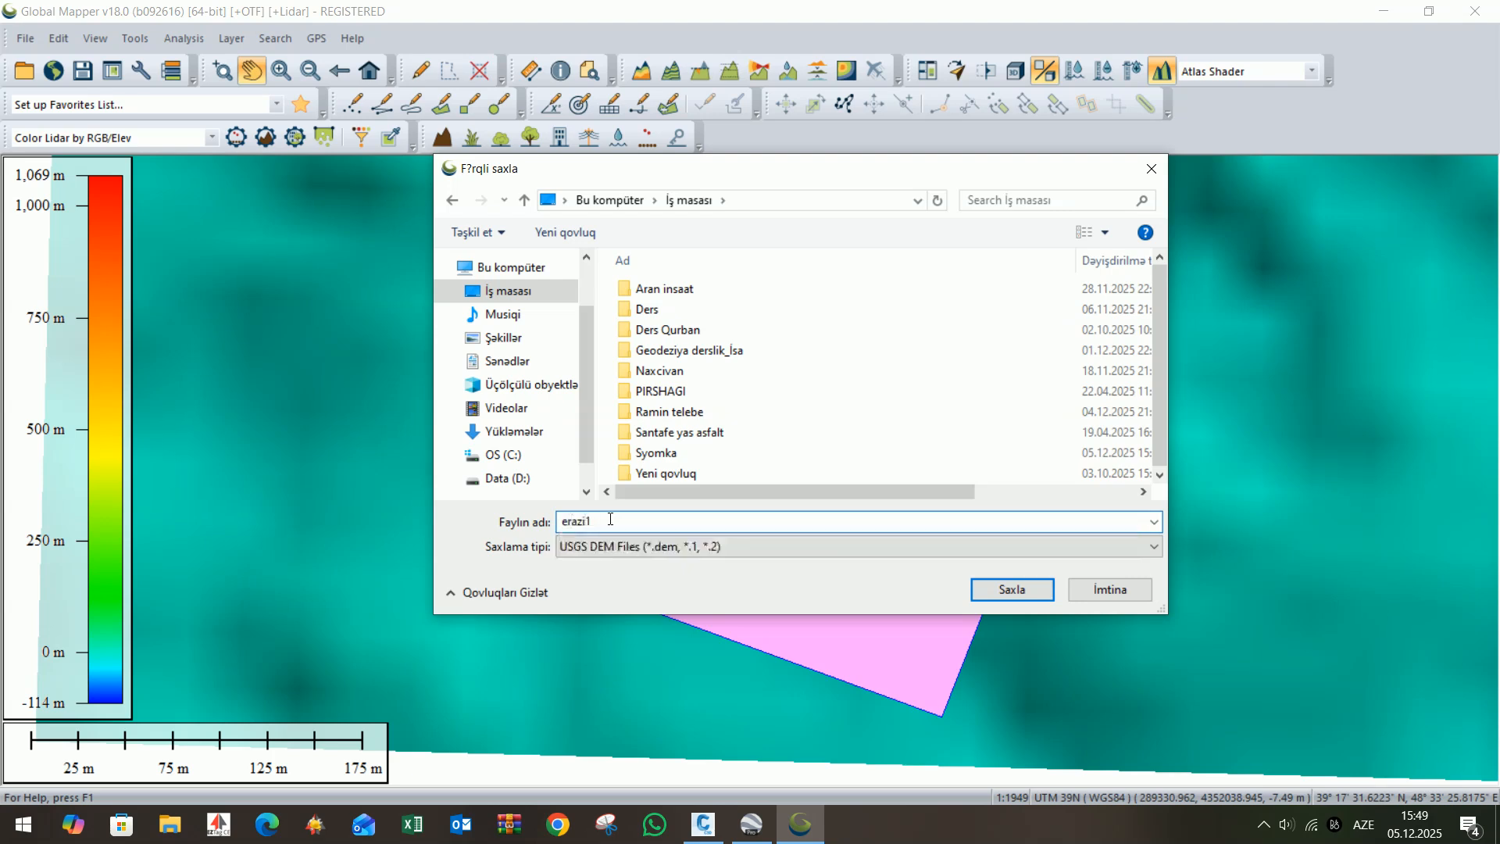
click(1020, 588)
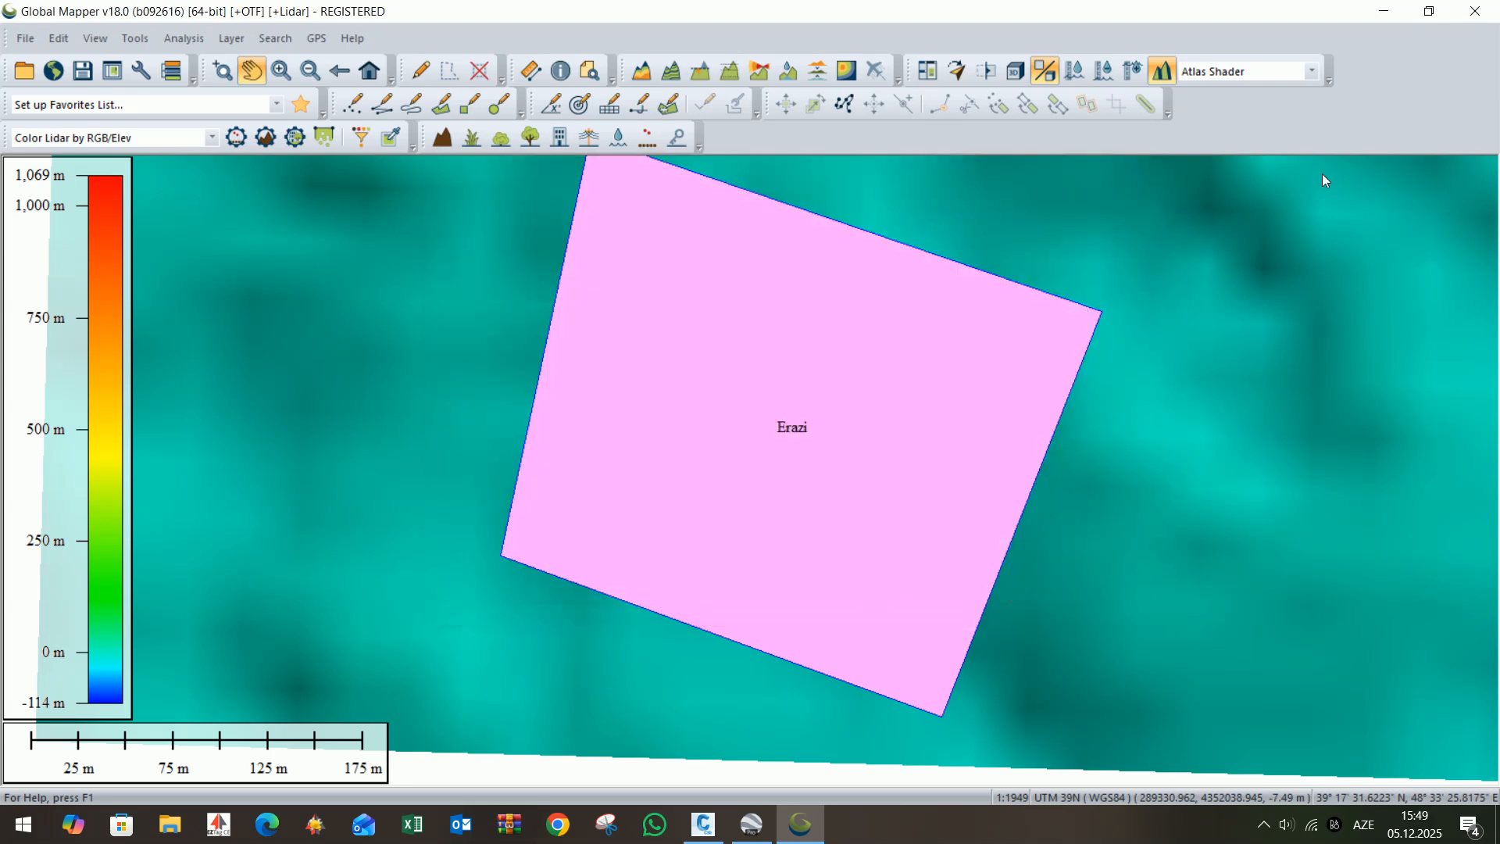
- Switch to Civil 3D and create a grid surface from the DEM file erazi1.dem on the desktop
mouse_move(702, 825)
click(704, 794)
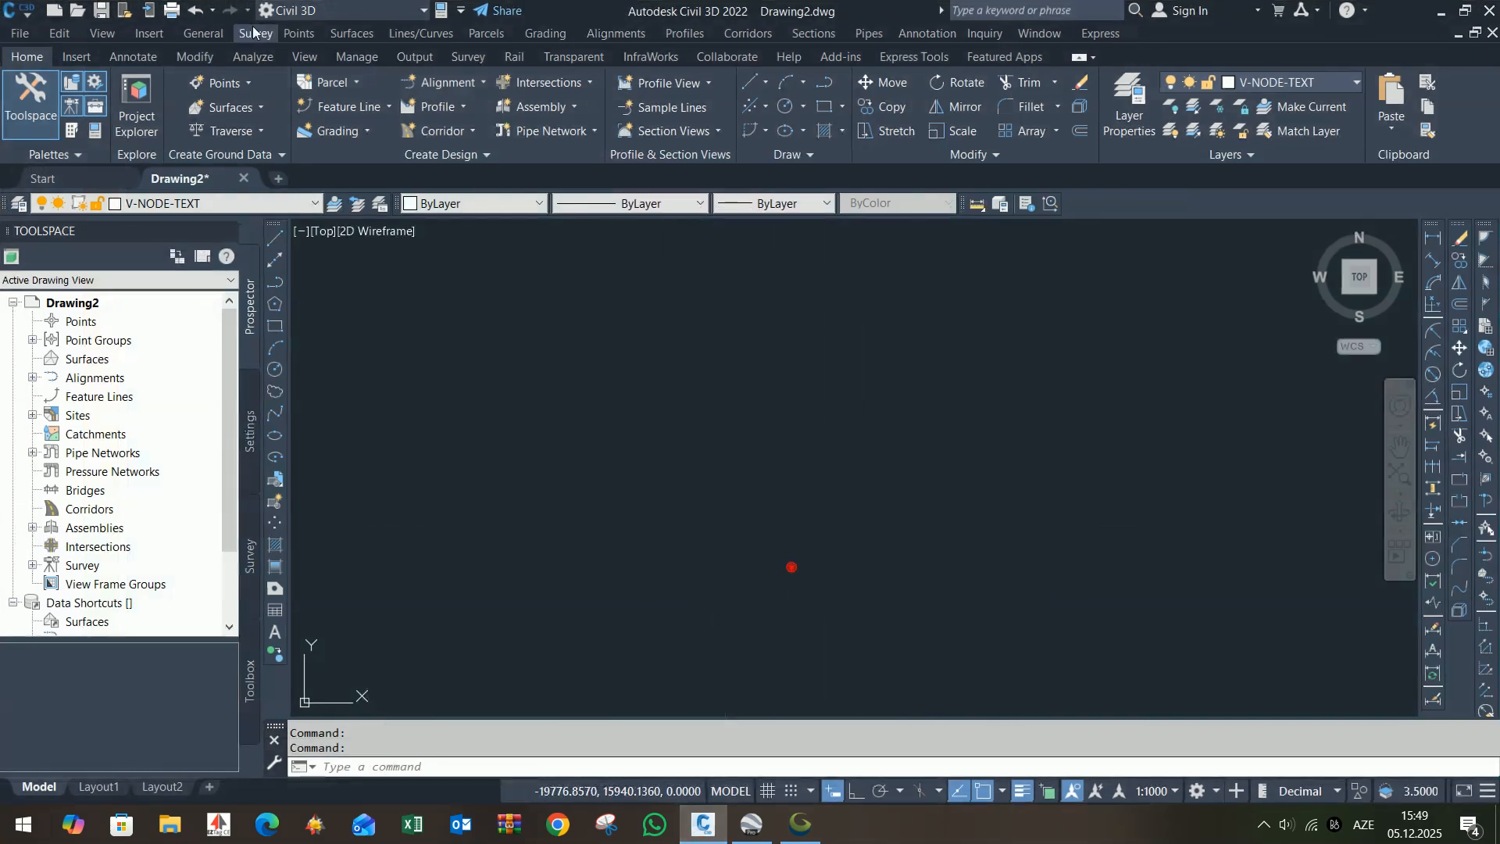
click(235, 114)
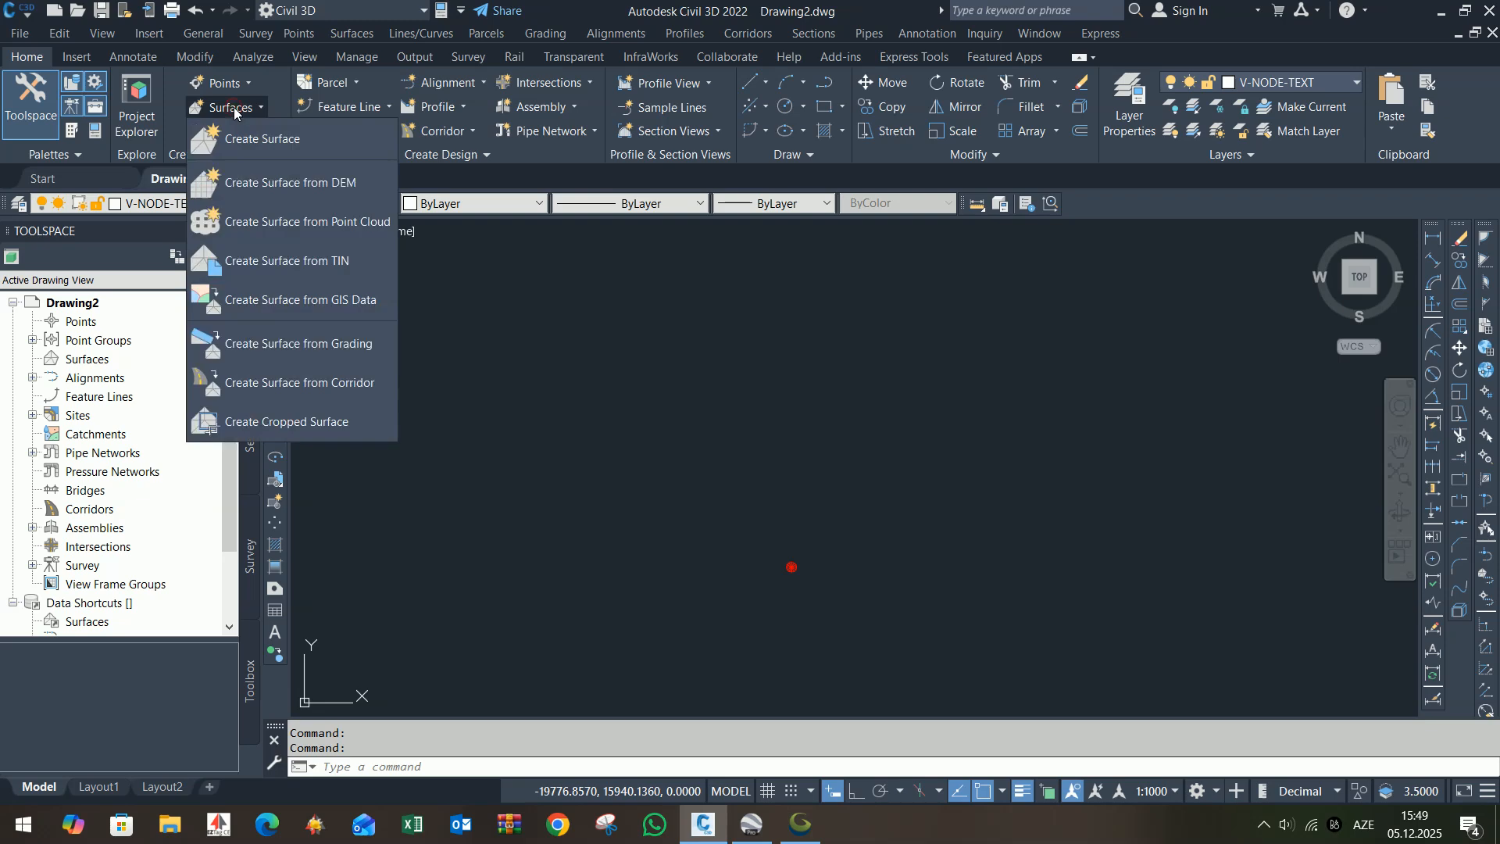
click(259, 197)
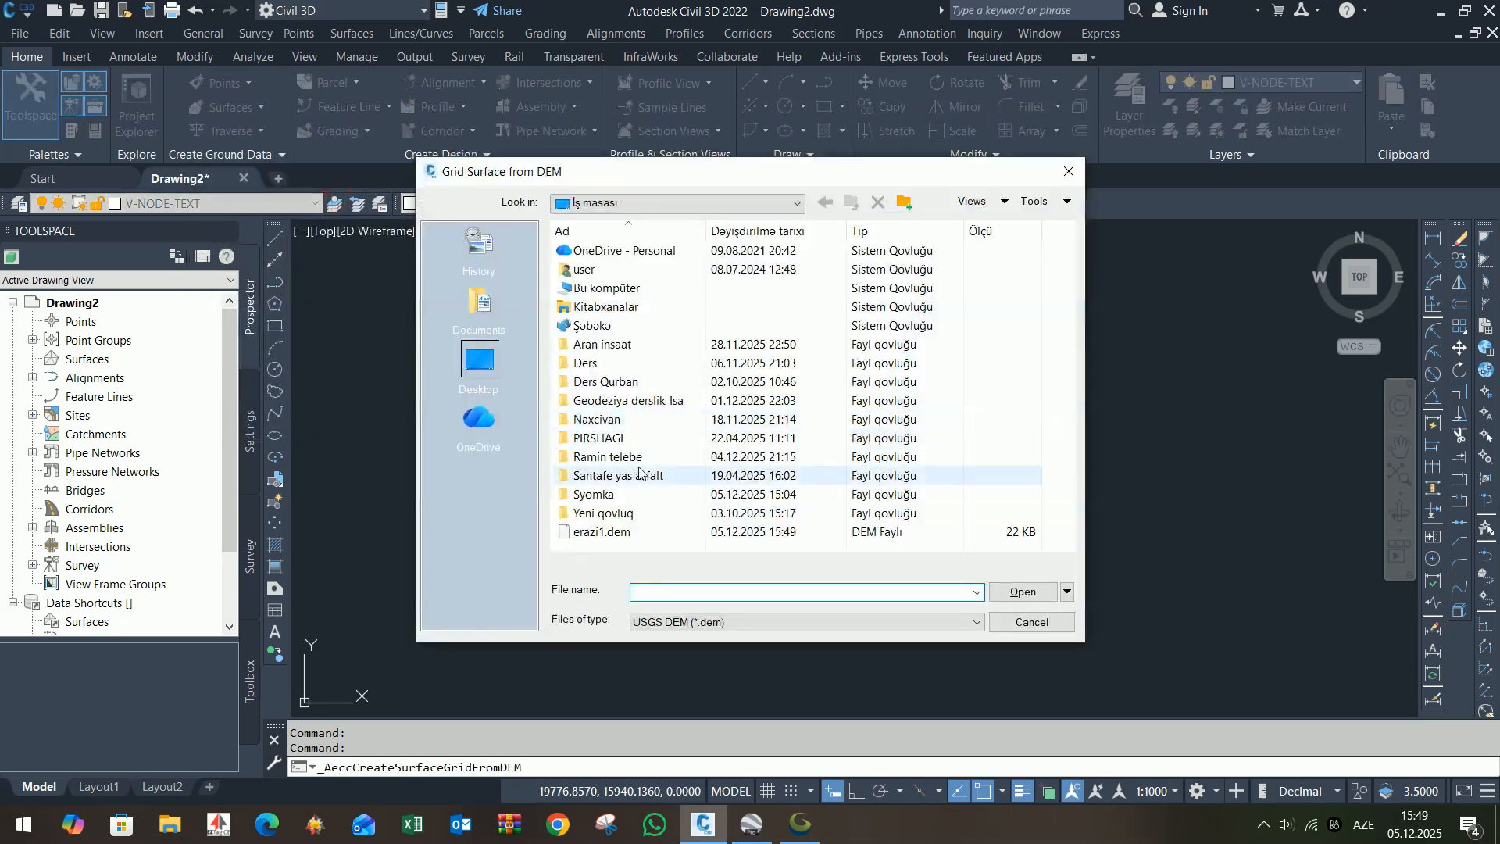
click(591, 537)
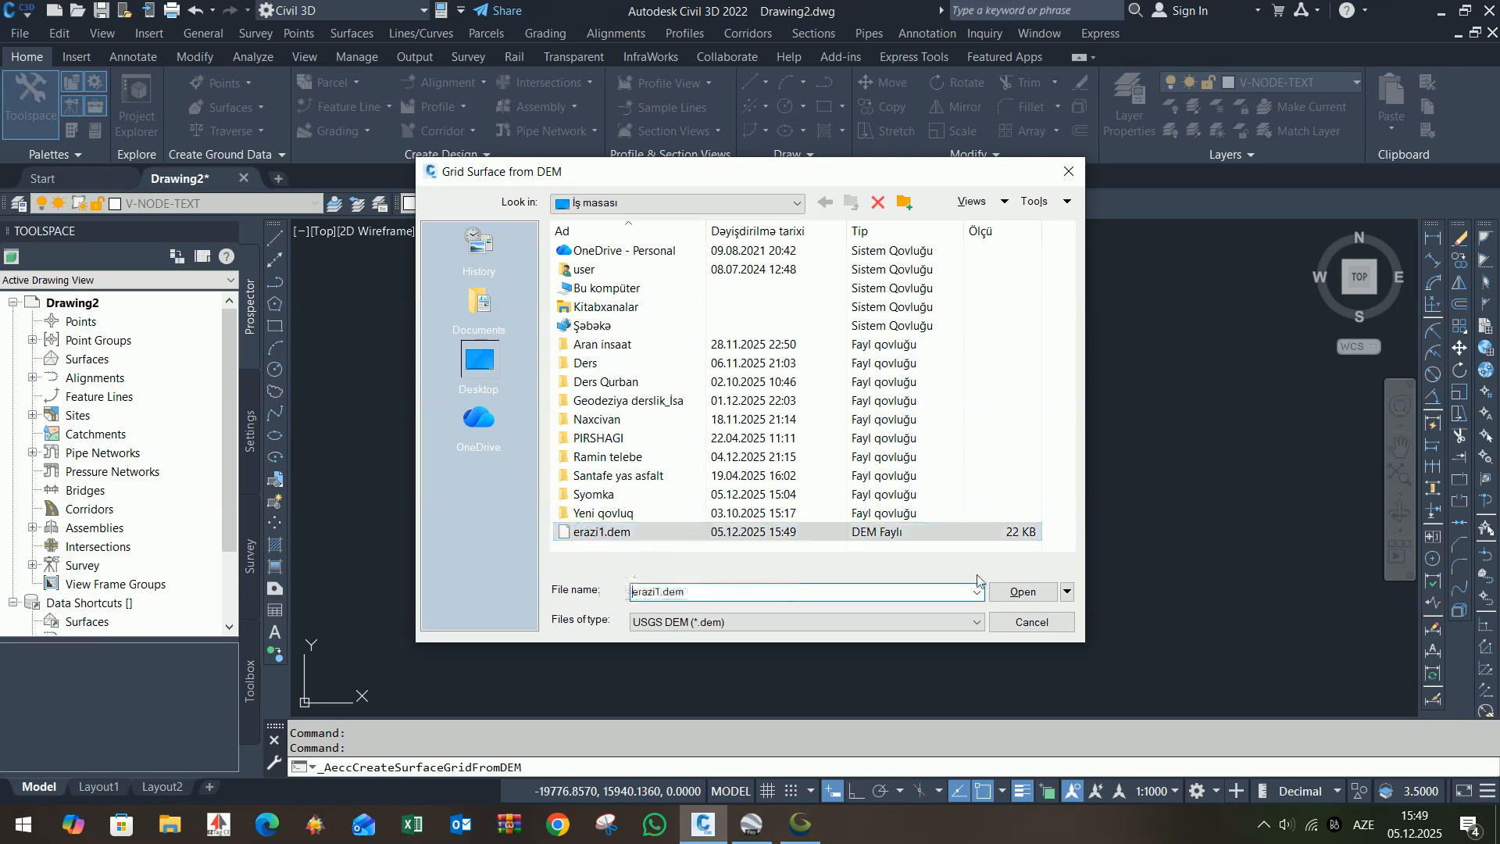
click(1023, 591)
middle_click(697, 445)
middle_click(698, 445)
scroll(698, 445, down, 6)
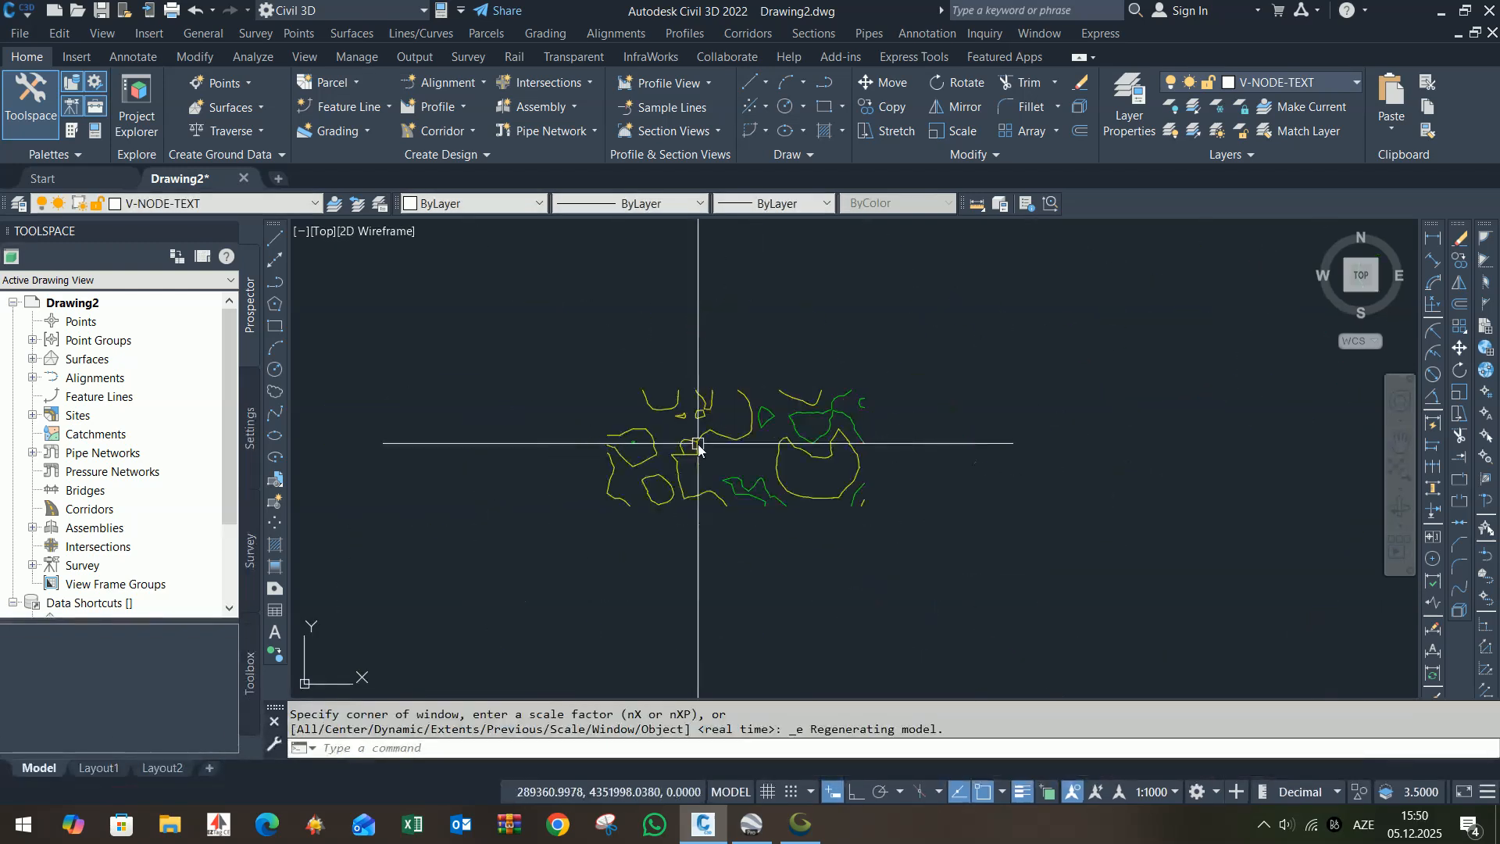
- Open the properties of the DEM grid surface and choose the surface style TR Üçgenler ve Düzenleme Noktaları
click(32, 358)
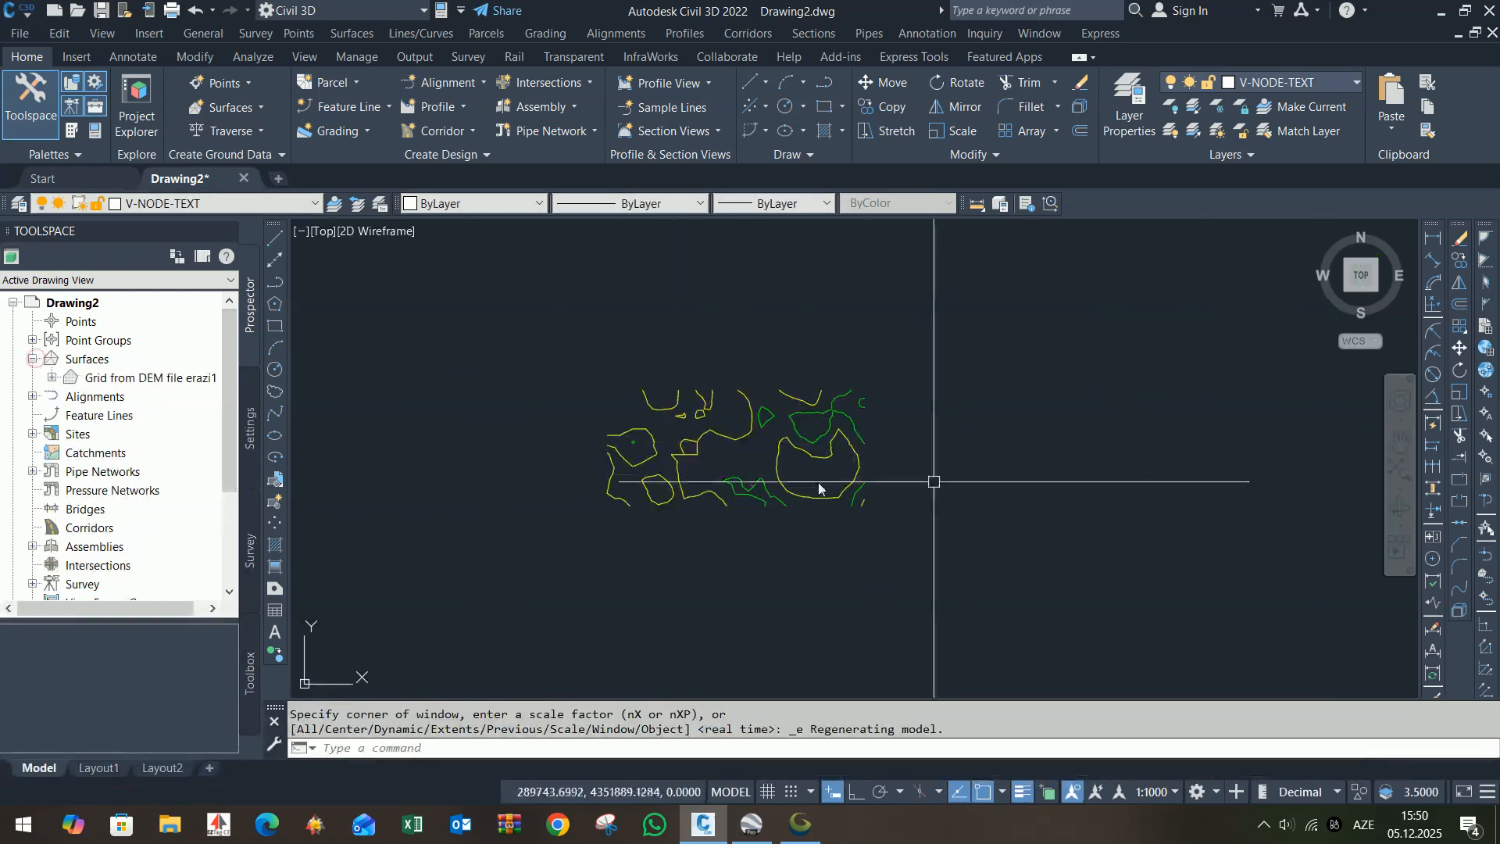
click(137, 381)
right_click(166, 384)
click(208, 391)
click(1039, 291)
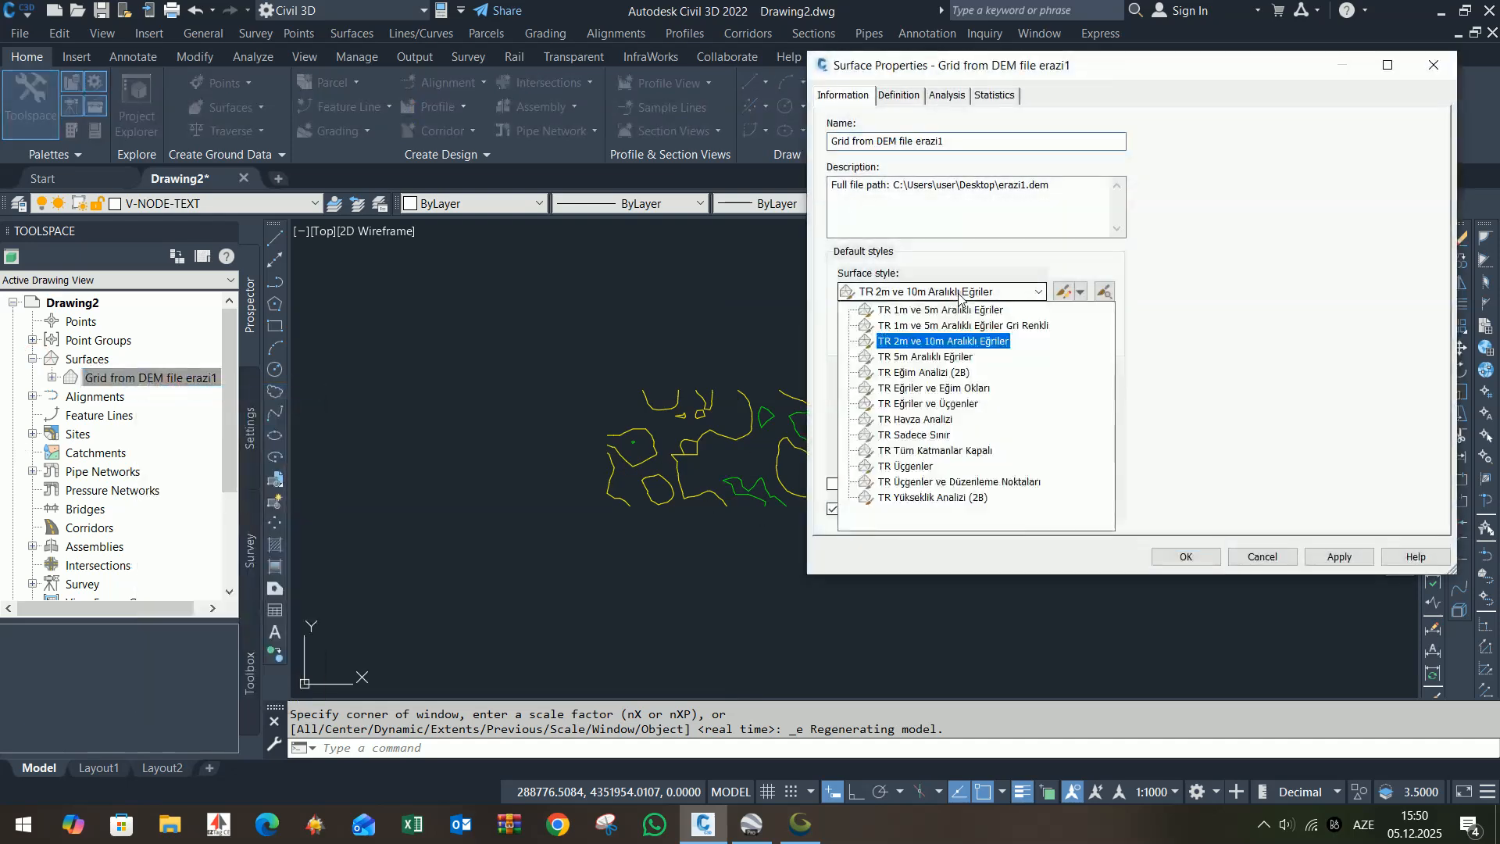
click(948, 484)
- Set the point units in the chosen surface style to 0.1 m and apply the surface properties
click(1061, 297)
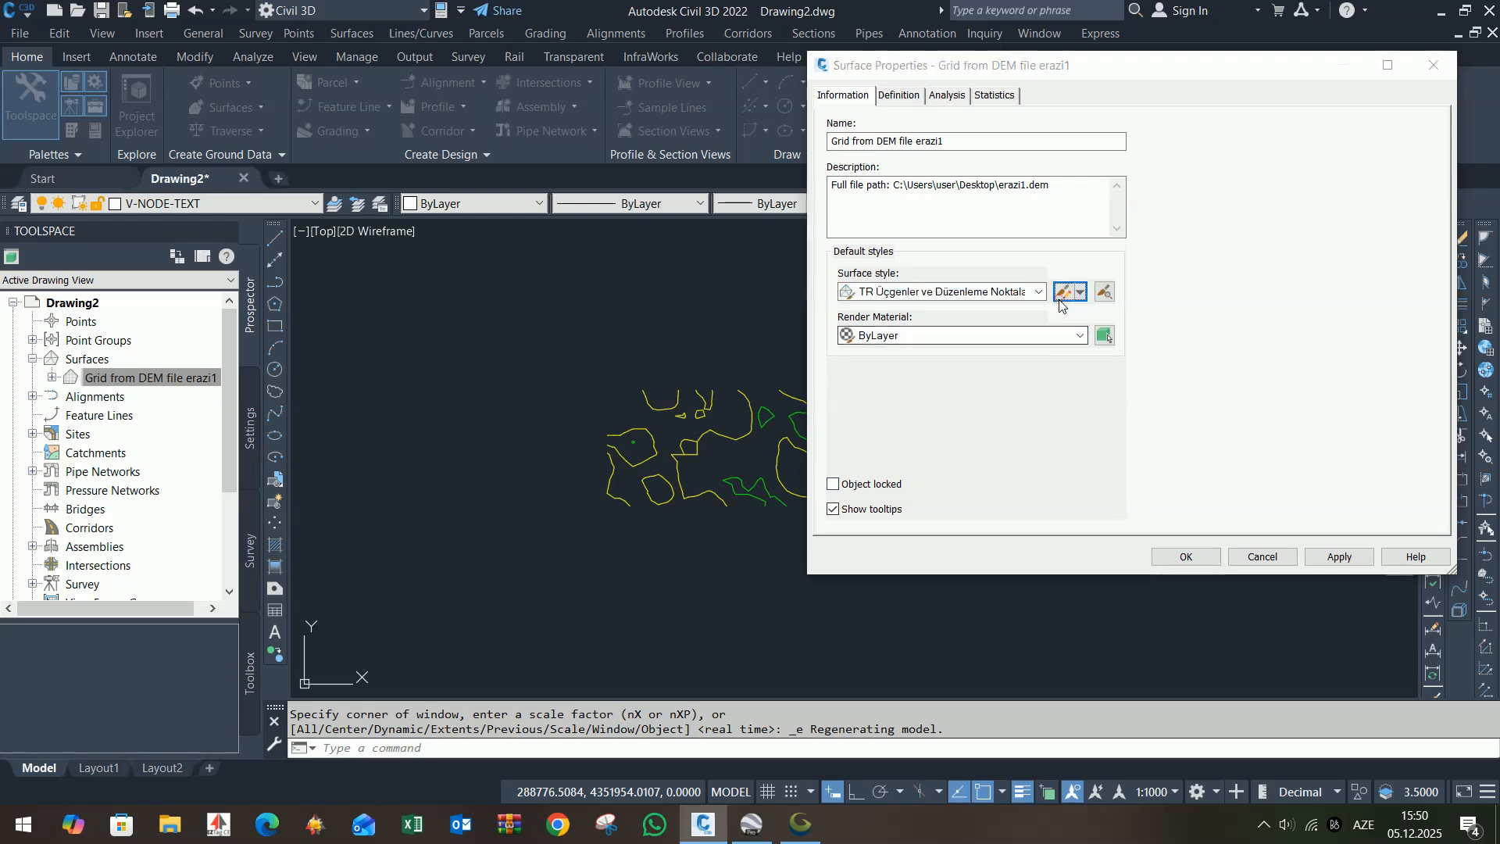
click(825, 385)
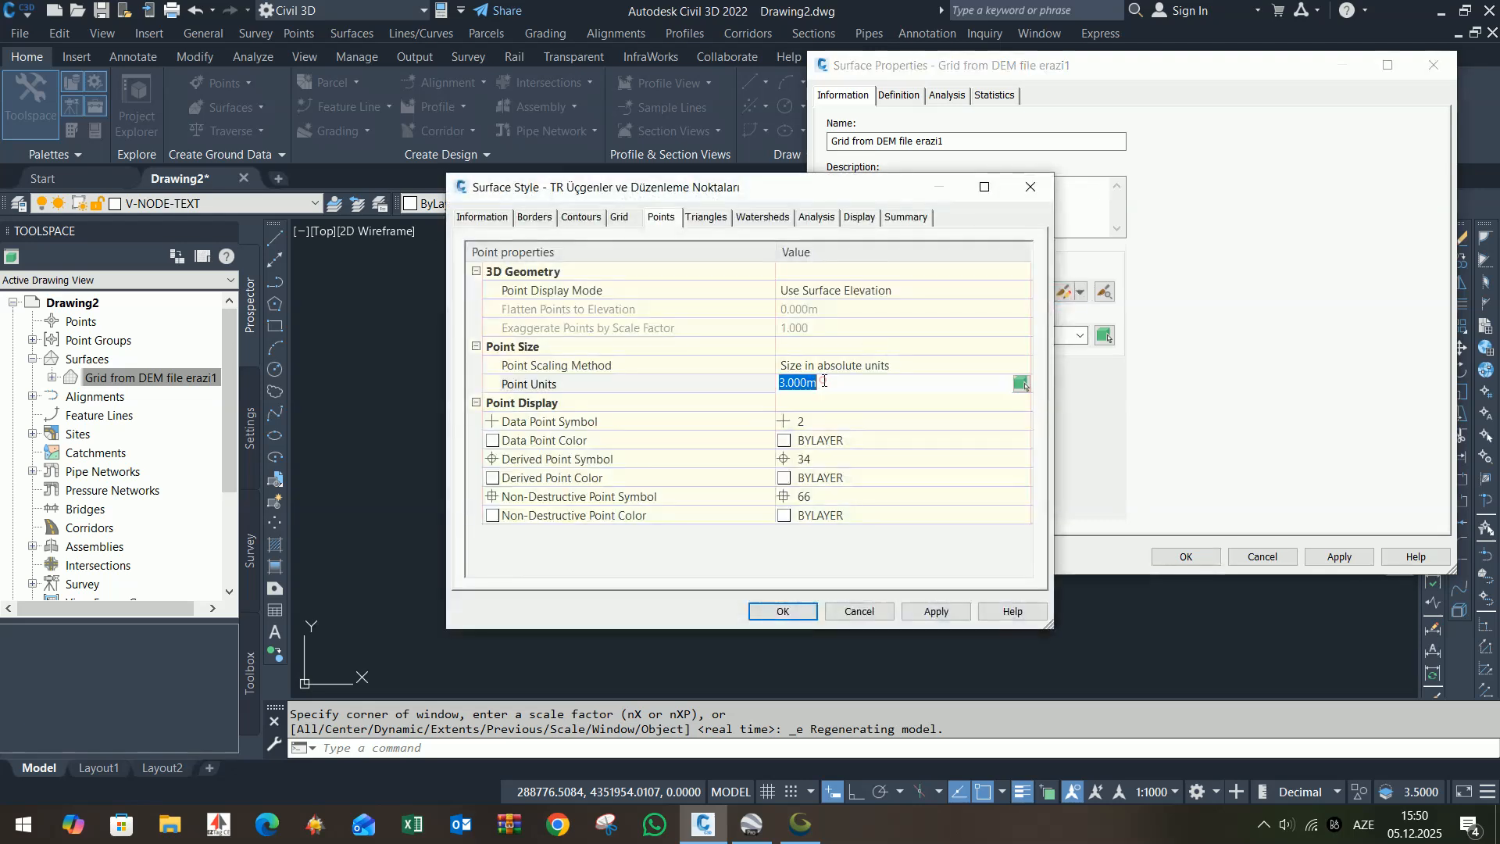
text(0.1)
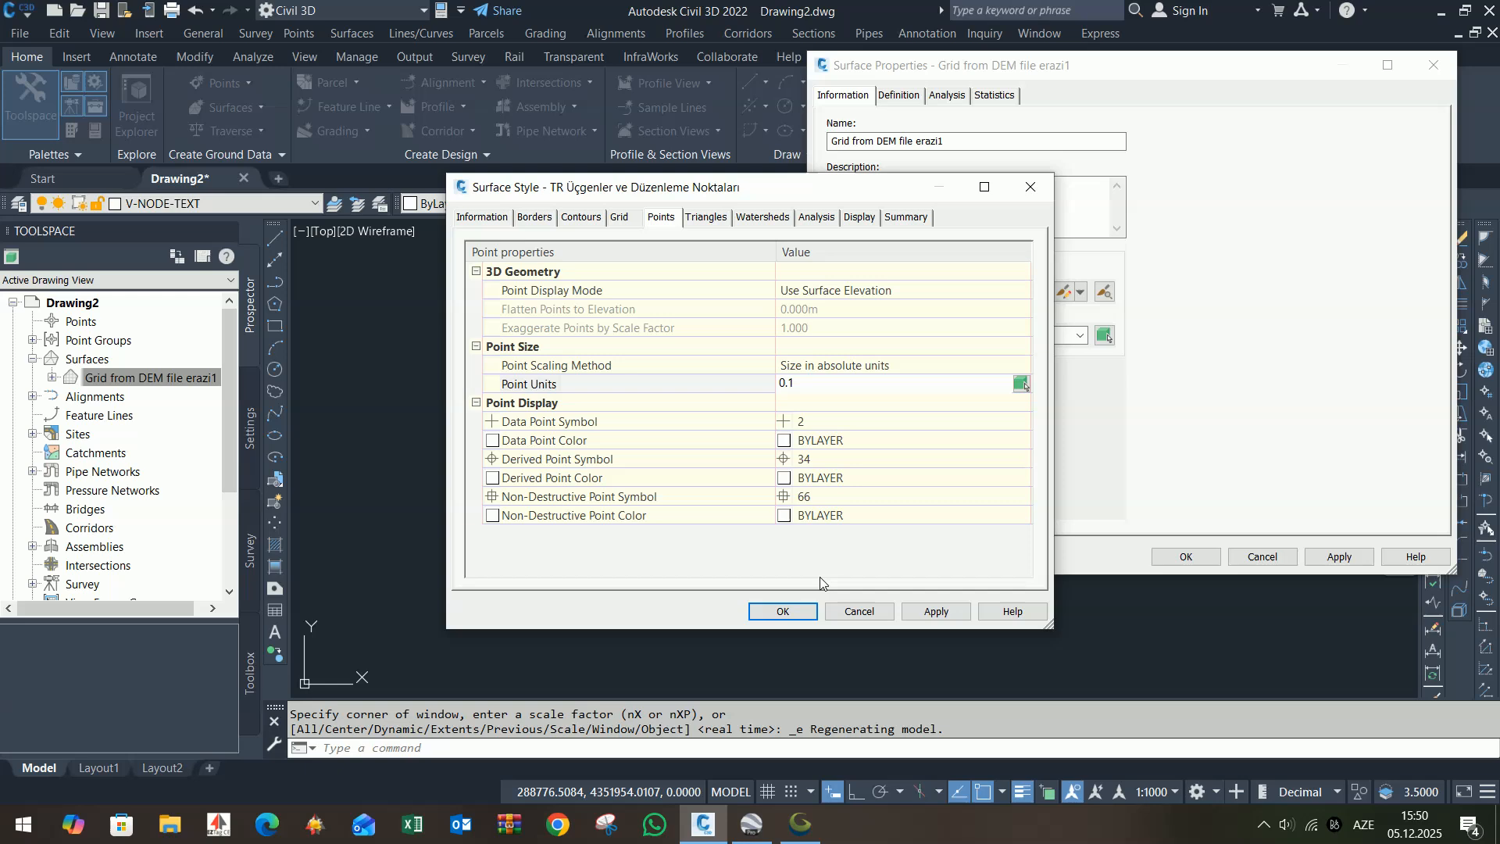
key(Return)
click(1180, 557)
- Open the grid surface in the Object Viewer and orbit it to examine the terrain in 3D
scroll(805, 481, up, 8)
scroll(804, 481, down, 4)
click(805, 480)
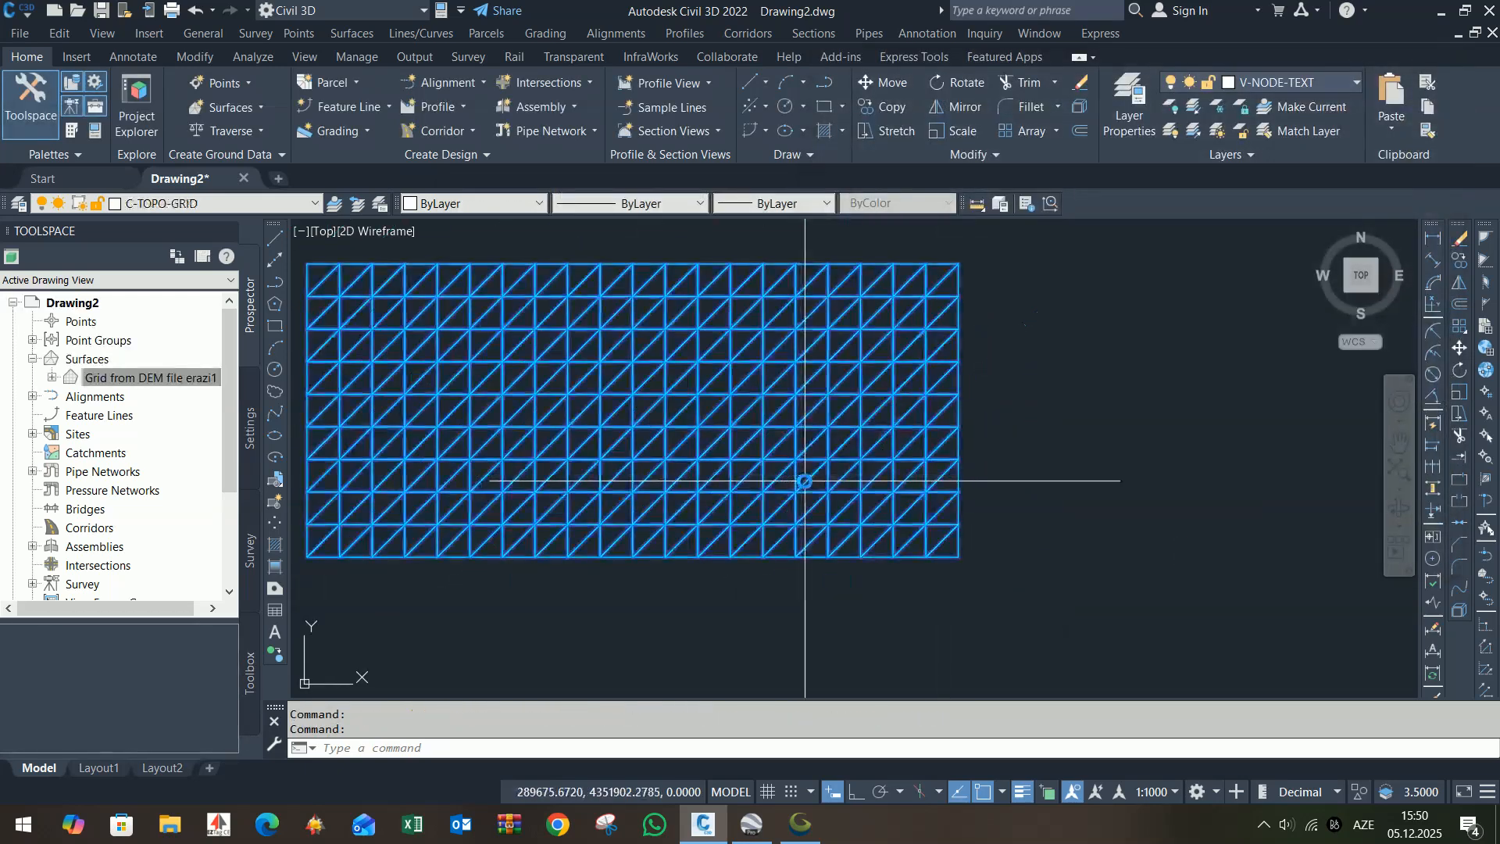
right_click(805, 481)
click(855, 424)
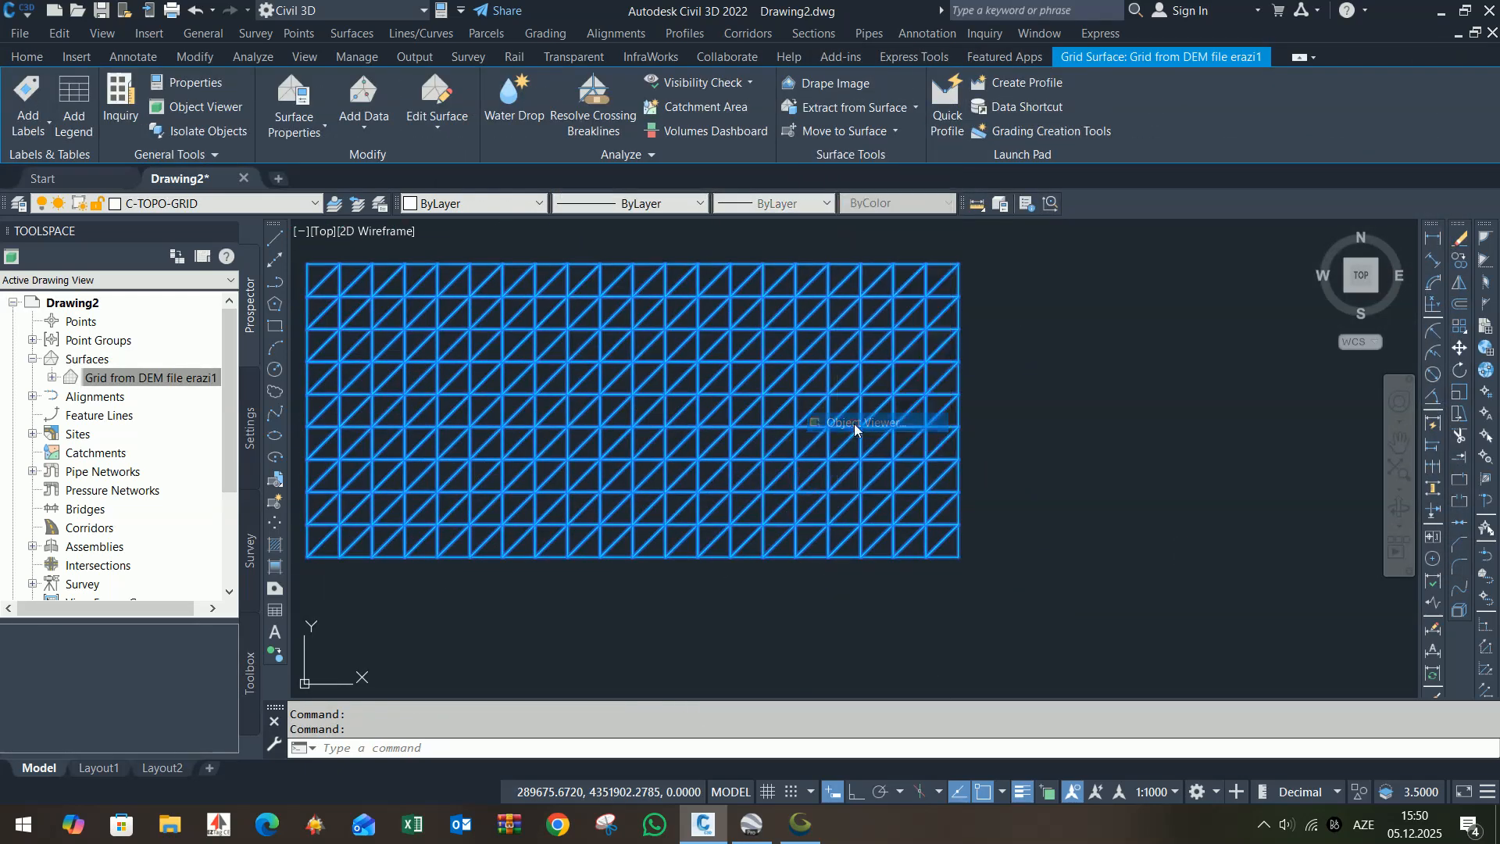
drag(881, 513, 791, 626)
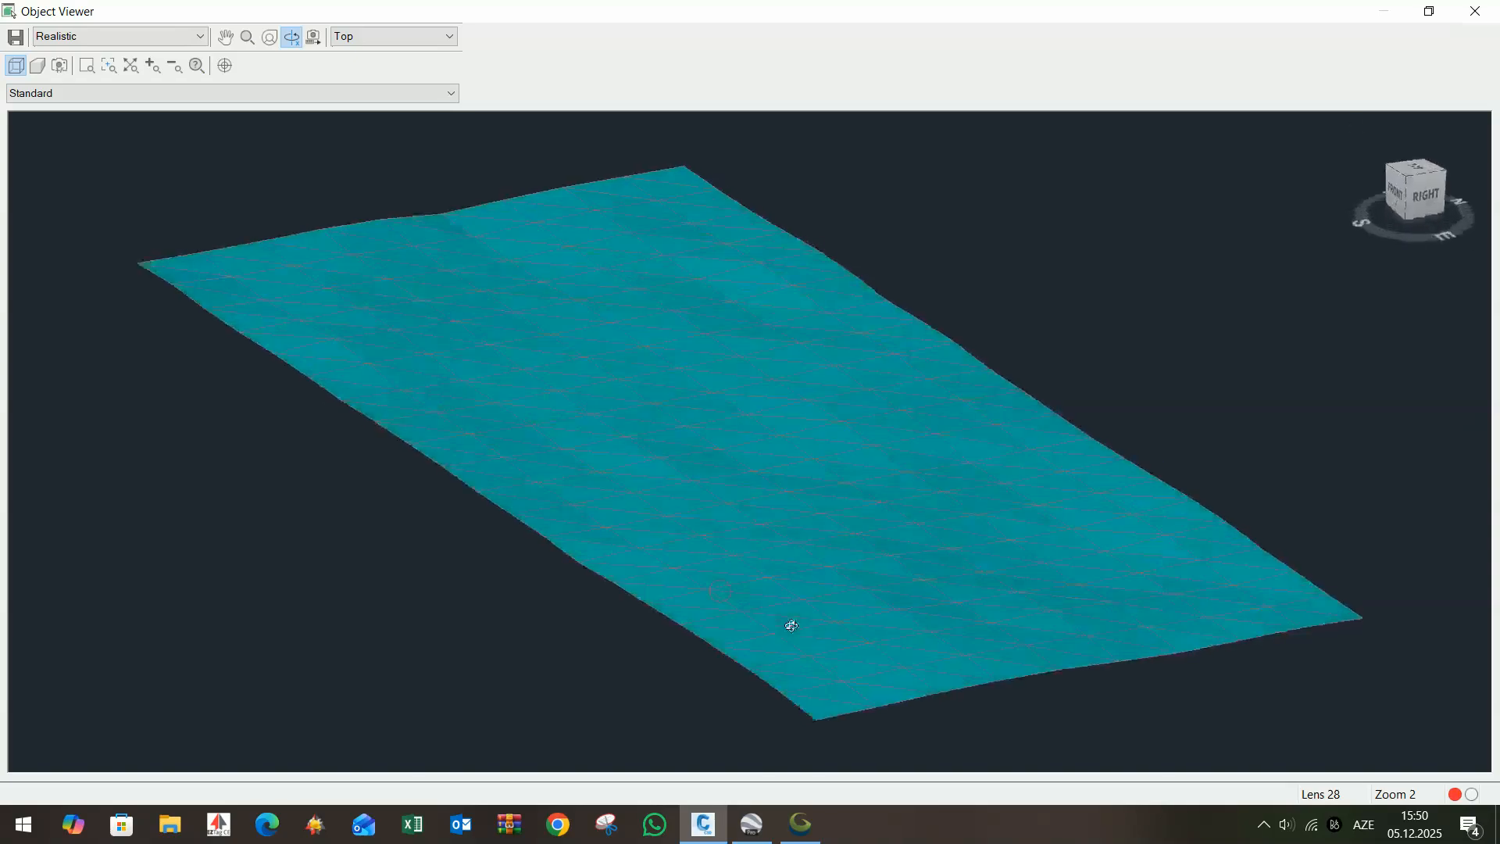
click(1264, 827)
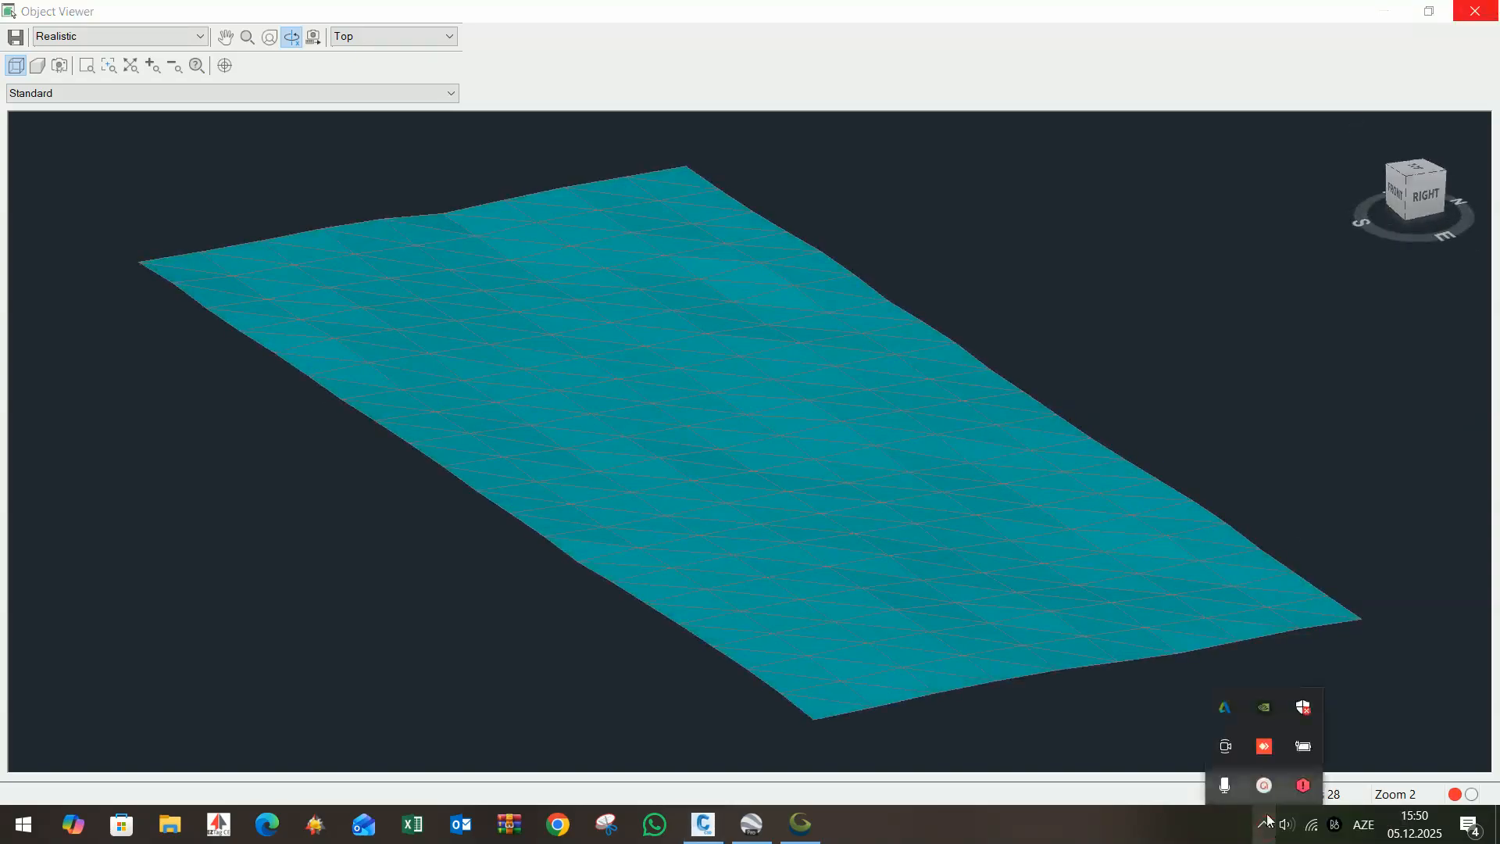